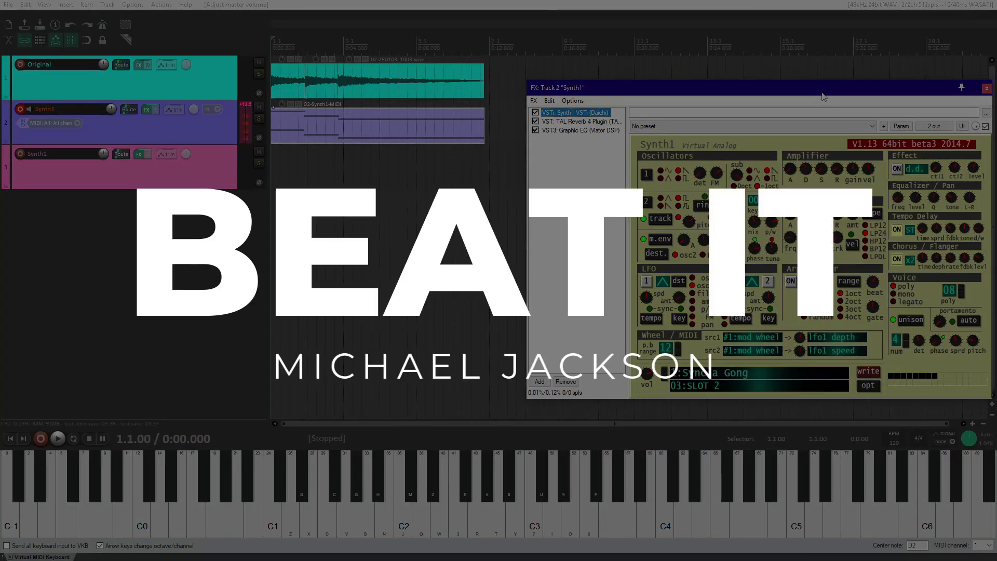
Step: Start playback of the gong patch and translate the Japanese Synth1 page into English
{"action": "key", "text": "space"}
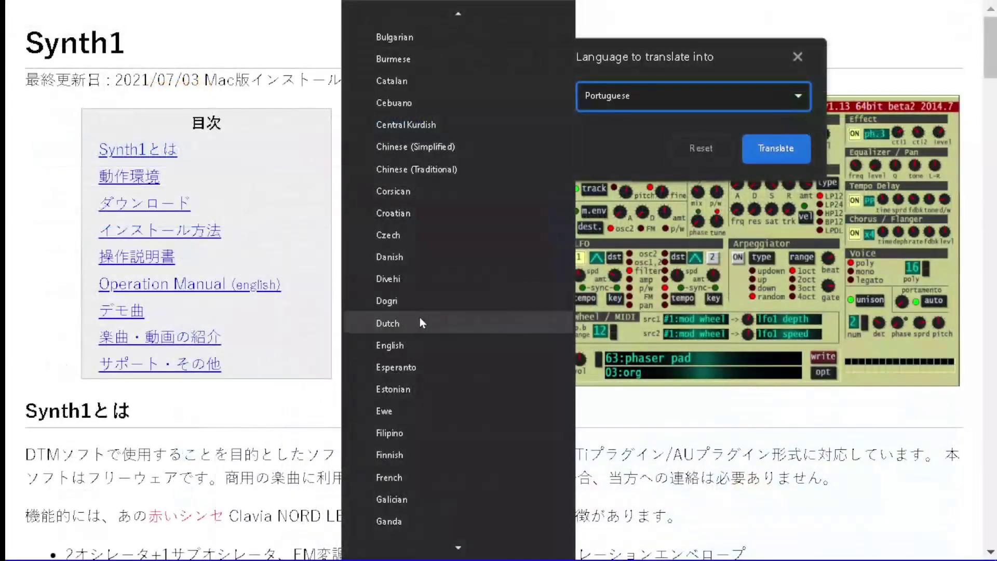
{"action": "left_click", "coordinate": [415, 344]}
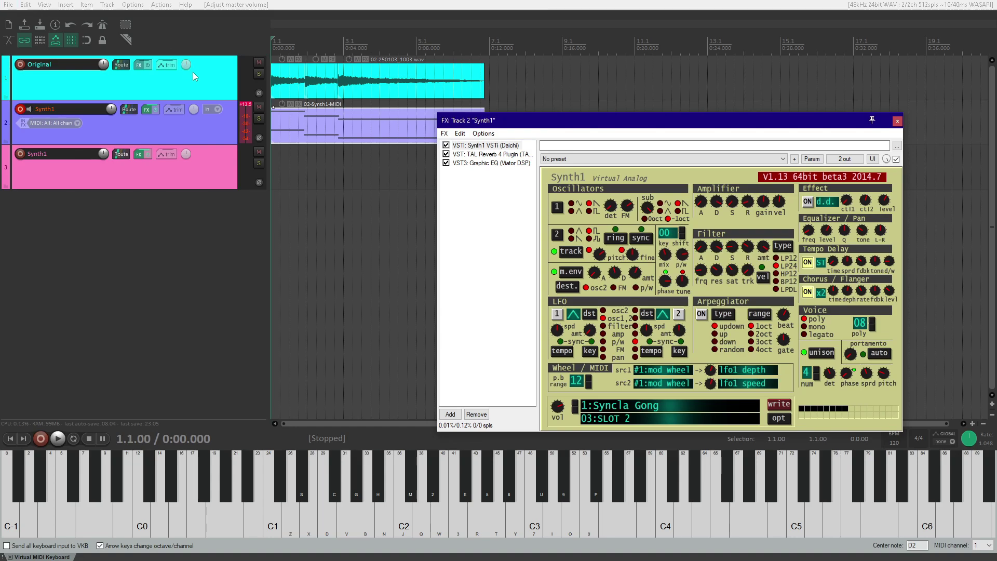
Step: Solo and play the Original gong recording, then play the Synth1 gong for comparison
{"action": "left_click", "coordinate": [260, 74]}
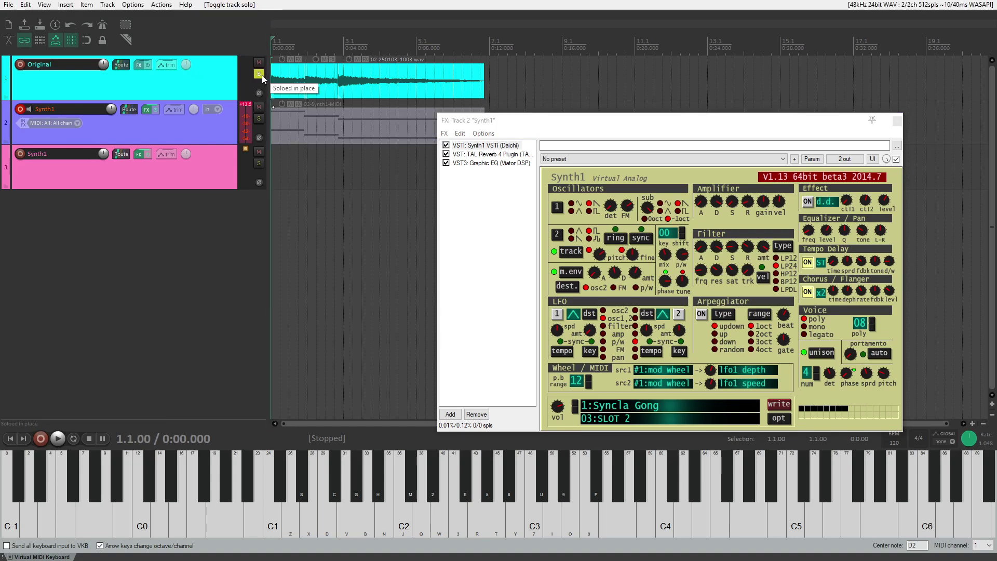
{"action": "key", "text": "space"}
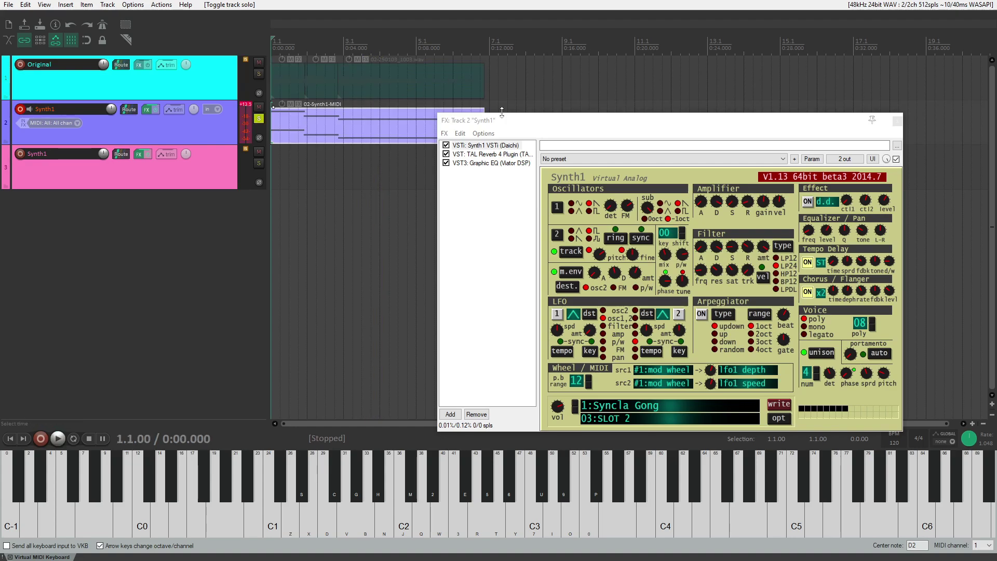
{"action": "left_click", "coordinate": [496, 123]}
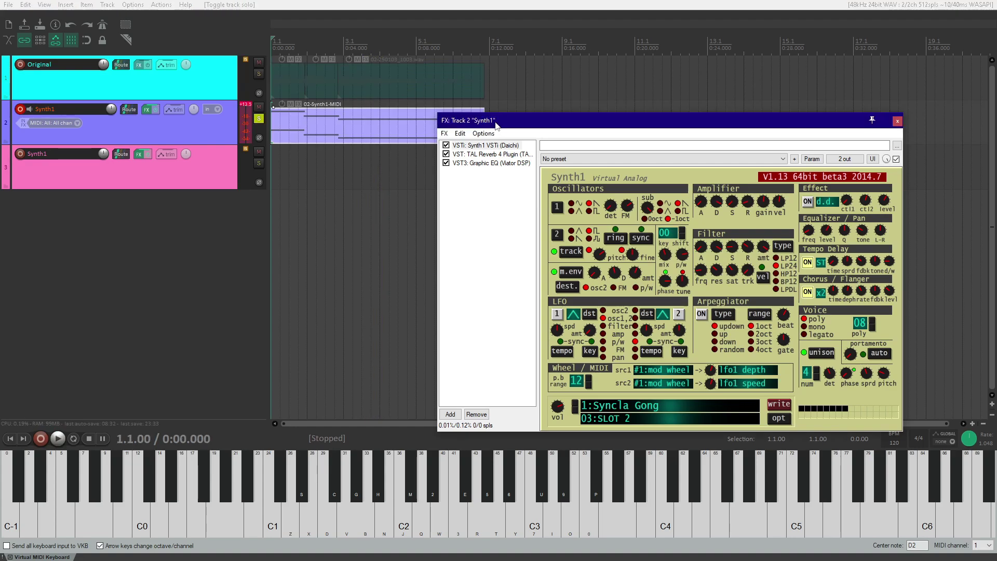
{"action": "key", "text": "space"}
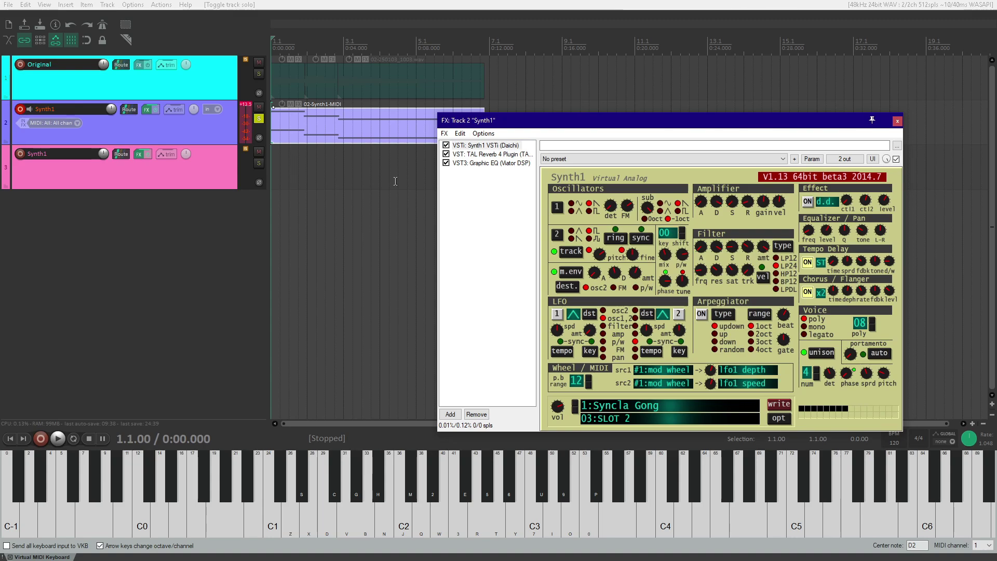
Step: Switch Synth1 to the '2:initial sound' program and bypass TAL Reverb and Graphic EQ
{"action": "left_click_drag", "start_coordinate": [646, 124], "coordinate": [514, 108]}
{"action": "left_click", "coordinate": [443, 393]}
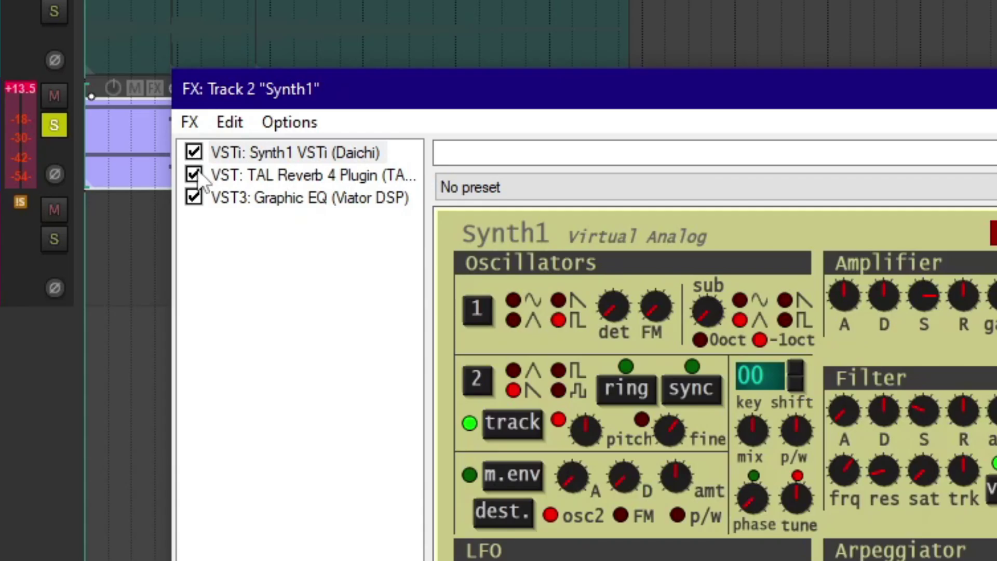
{"action": "left_click", "coordinate": [313, 138]}
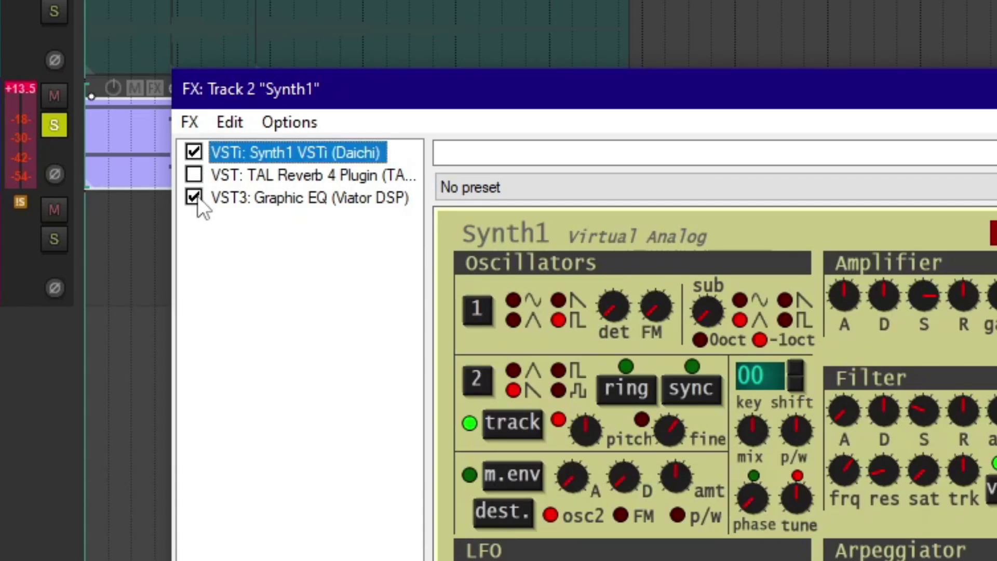
{"action": "left_click", "coordinate": [314, 147]}
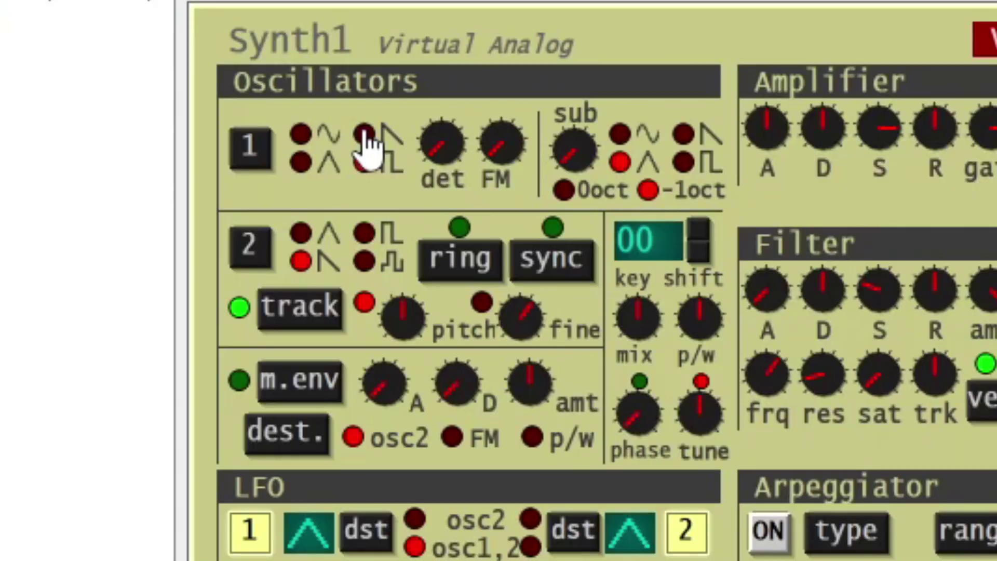
Step: Set oscillator 1 to saw, oscillator 2 to square and the sub-oscillator to saw
{"action": "left_click", "coordinate": [365, 133]}
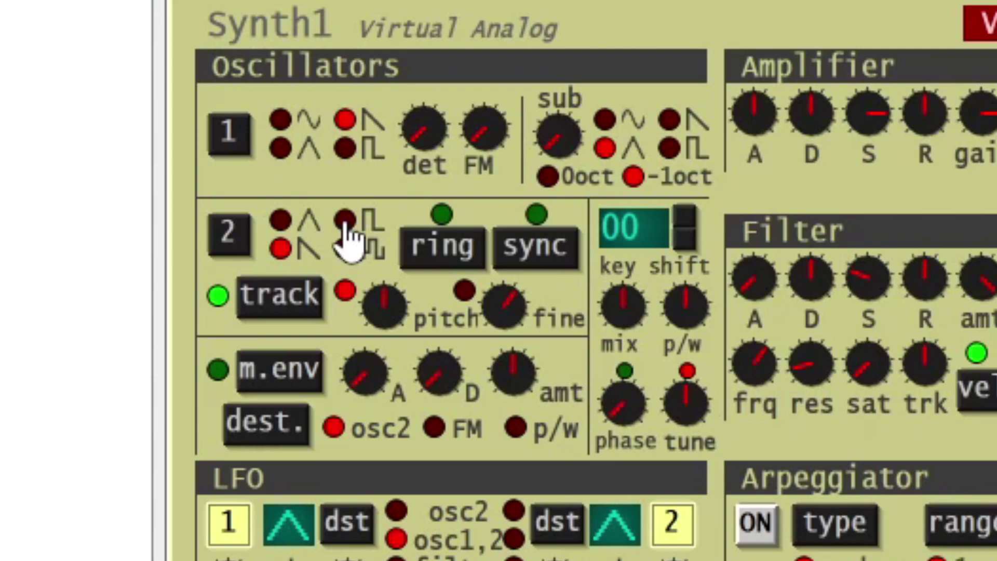
{"action": "left_click", "coordinate": [345, 221]}
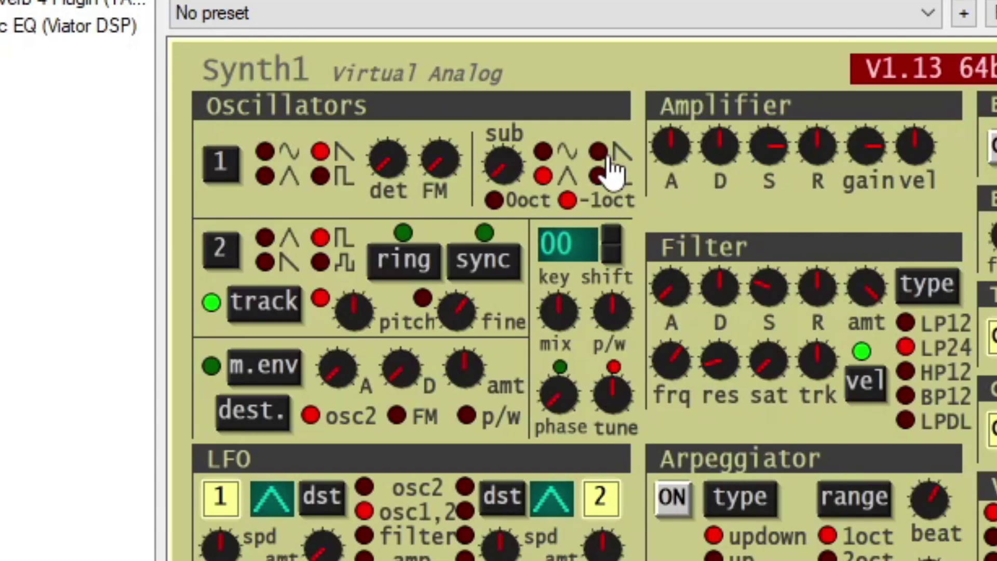
{"action": "left_click", "coordinate": [603, 155]}
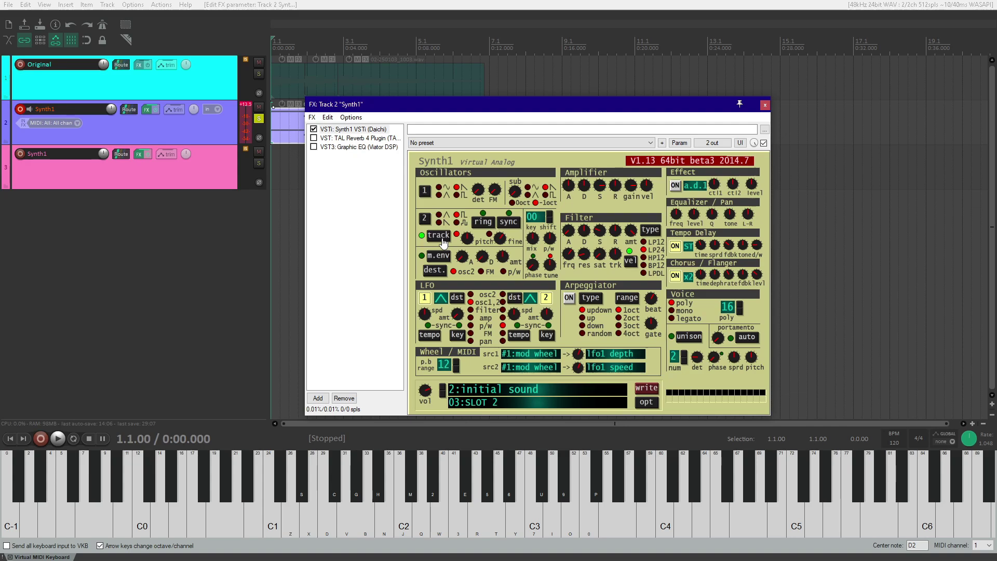
Step: Set oscillator 2 pitch to +24 and lower its fine tuning, leaving key tracking on
{"action": "left_click", "coordinate": [442, 242]}
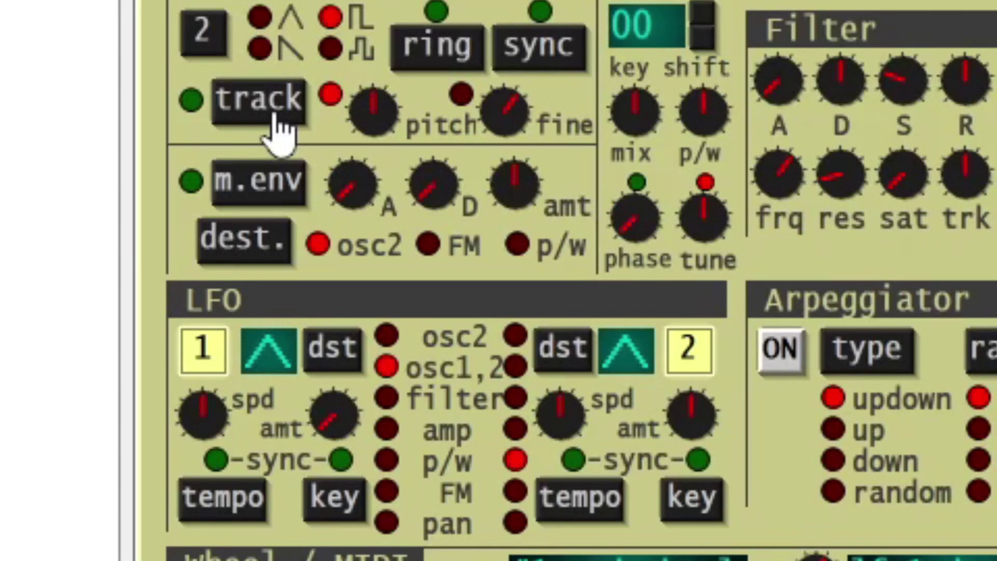
{"action": "left_click", "coordinate": [273, 116]}
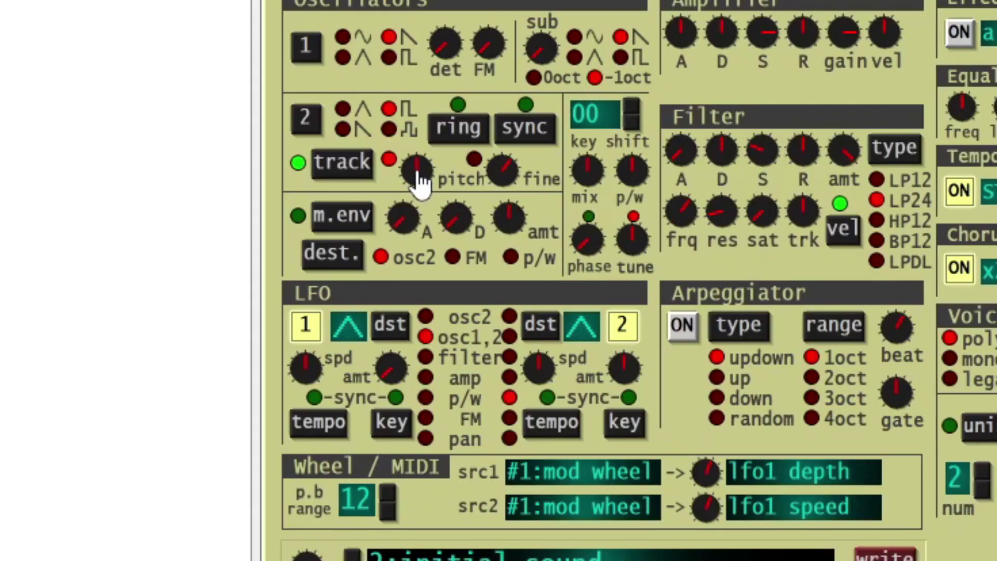
{"action": "left_click_drag", "start_coordinate": [422, 179], "coordinate": [457, 185]}
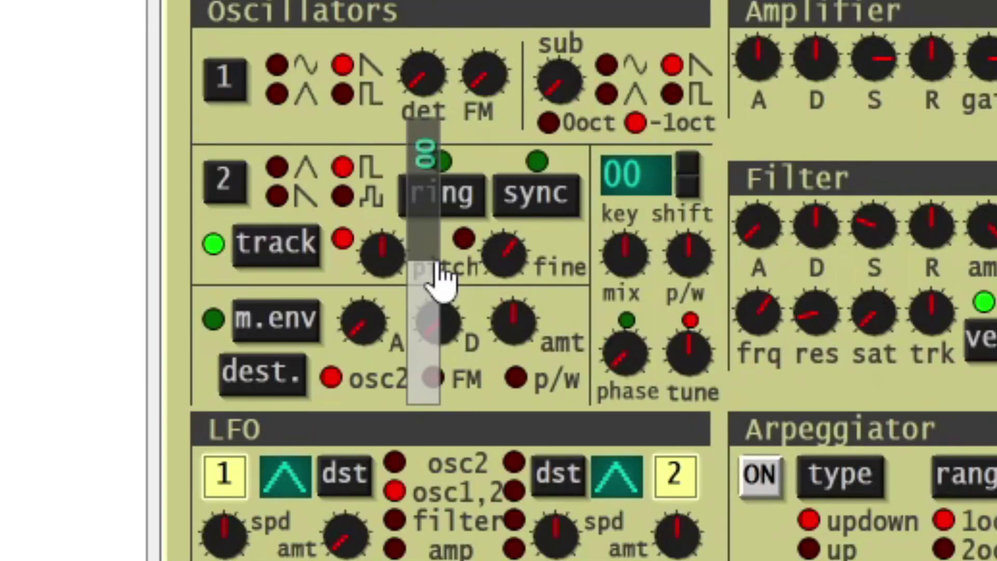
{"action": "left_click_drag", "start_coordinate": [440, 267], "coordinate": [366, 253]}
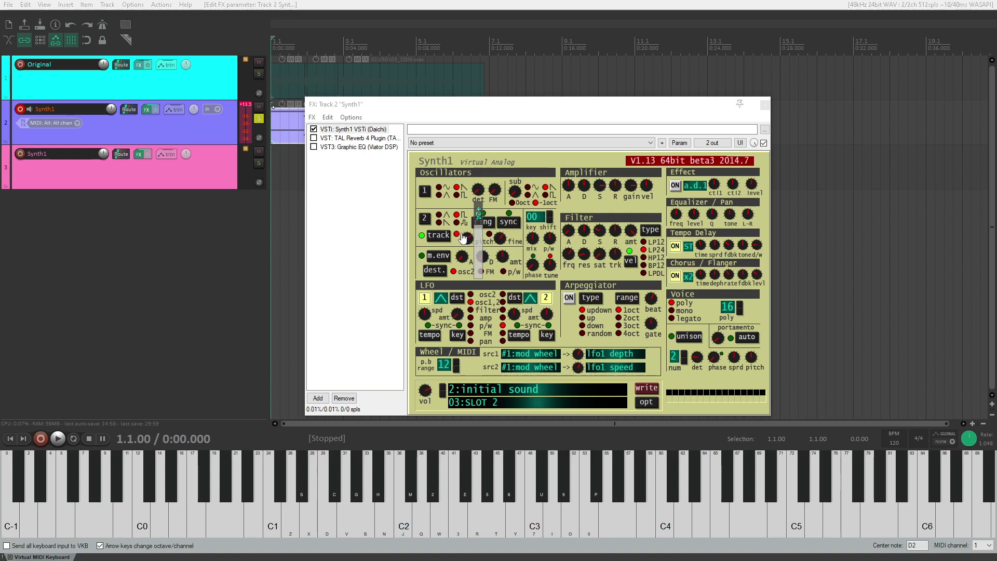
{"action": "left_click_drag", "start_coordinate": [462, 238], "coordinate": [463, 238]}
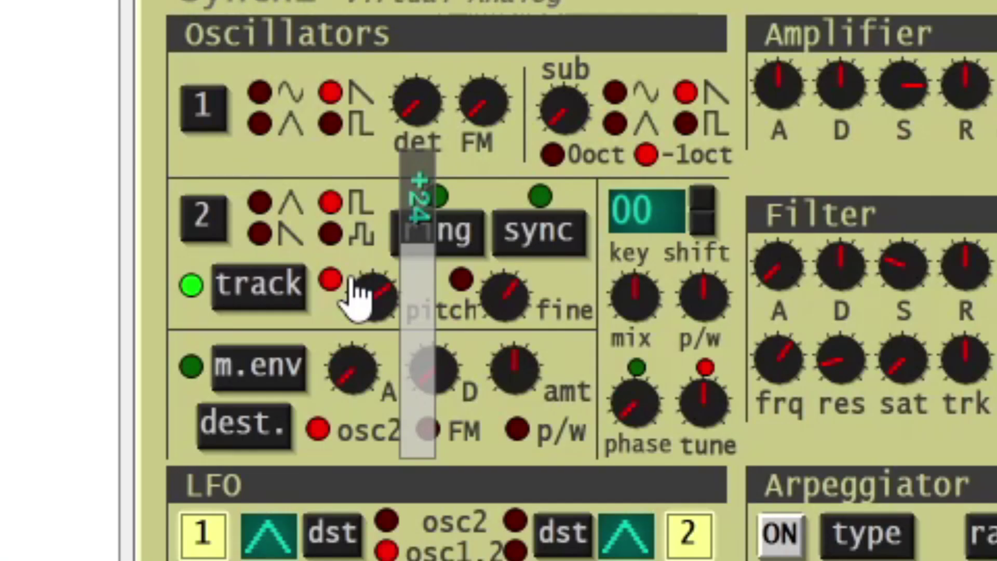
{"action": "mouse_move", "coordinate": [355, 280]}
{"action": "left_mouse_down"}
{"action": "mouse_move", "coordinate": [334, 299]}
{"action": "mouse_move", "coordinate": [360, 306]}
{"action": "left_mouse_up"}
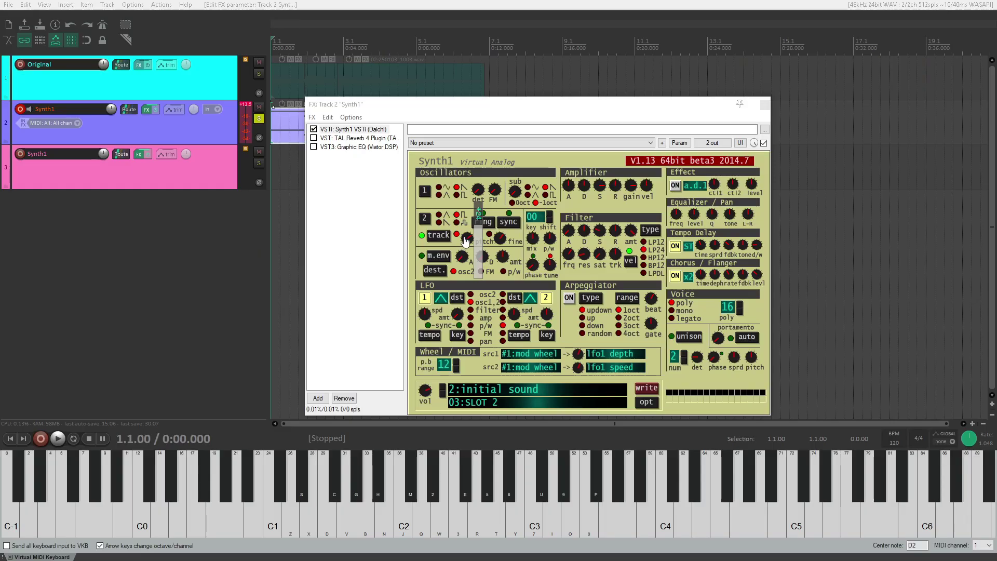
{"action": "left_click_drag", "start_coordinate": [466, 240], "coordinate": [465, 243]}
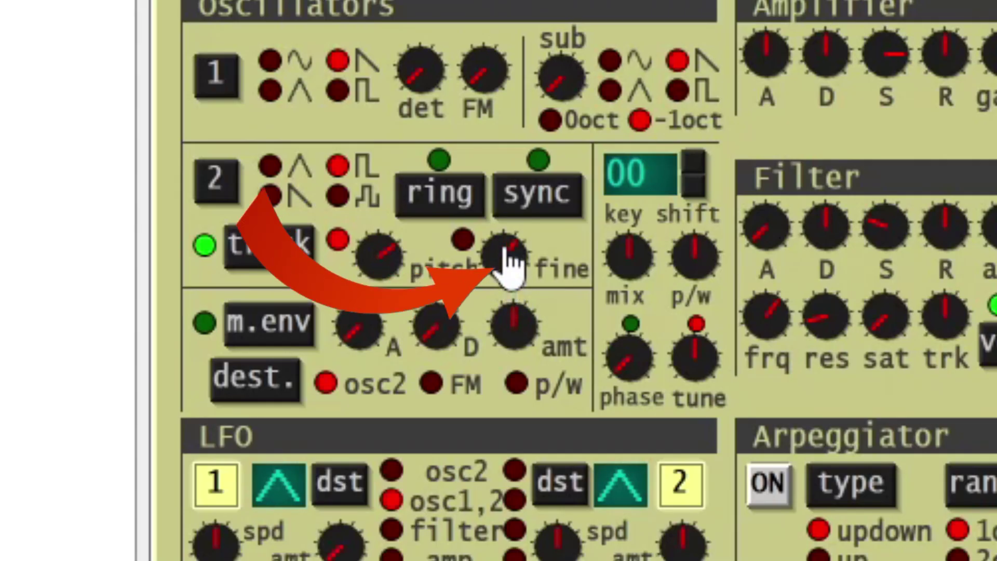
{"action": "mouse_move", "coordinate": [507, 248]}
{"action": "left_mouse_down"}
{"action": "mouse_move", "coordinate": [557, 233]}
{"action": "mouse_move", "coordinate": [562, 255]}
{"action": "mouse_move", "coordinate": [614, 260]}
{"action": "left_mouse_up"}
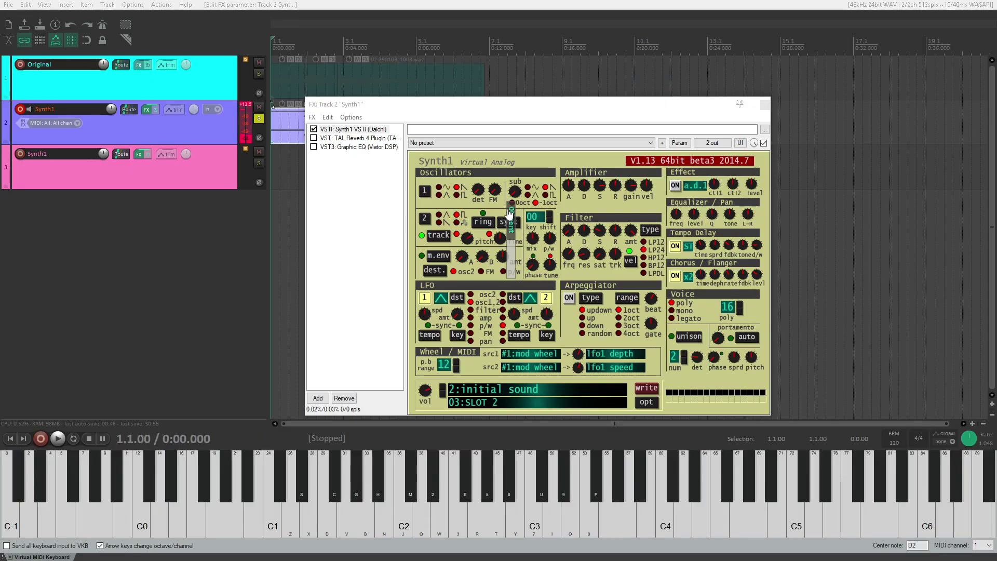
Step: Overwrite program 2 of bank 03:SLOT 2 with the patch named 'Sycla Gong' and a chosen colour
{"action": "left_click", "coordinate": [653, 393]}
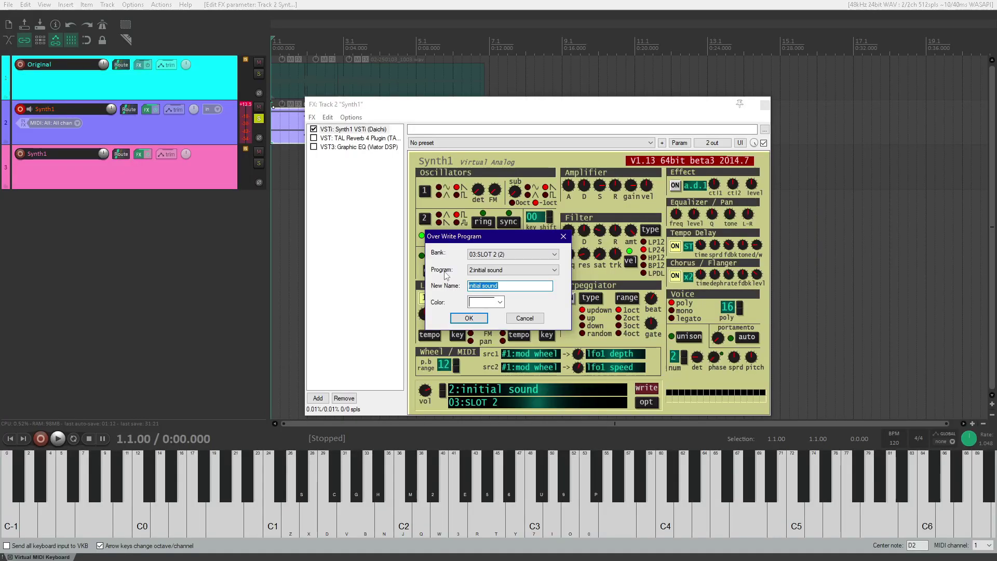
{"action": "type", "text": "Syc"}
{"action": "type", "text": "la Gong"}
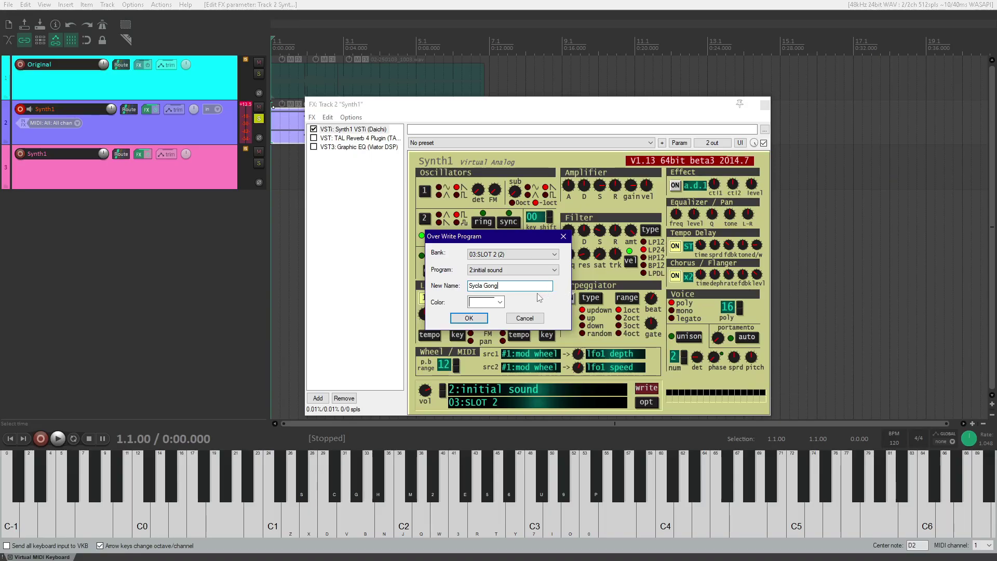
{"action": "left_click", "coordinate": [523, 270]}
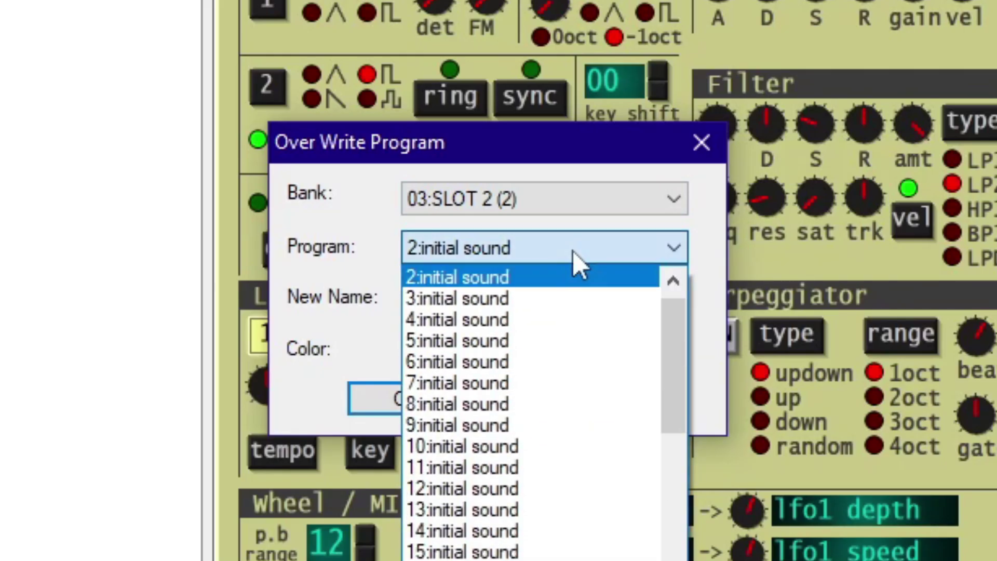
{"action": "left_click", "coordinate": [574, 284]}
{"action": "left_click", "coordinate": [611, 205]}
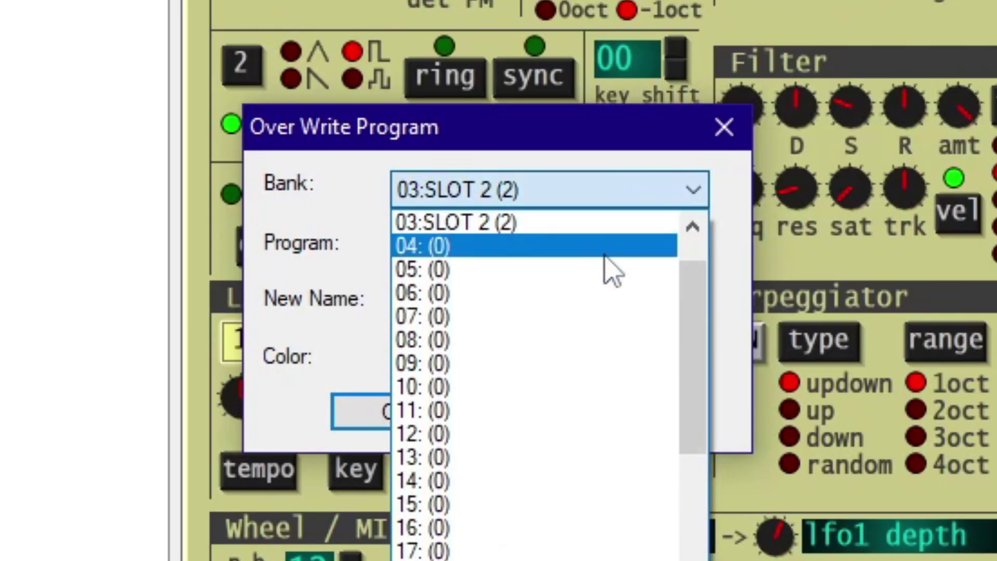
{"action": "scroll", "coordinate": [606, 269], "scroll_direction": "up", "scroll_amount": 1}
{"action": "scroll", "coordinate": [606, 269], "scroll_direction": "down", "scroll_amount": 1}
{"action": "left_click", "coordinate": [487, 259]}
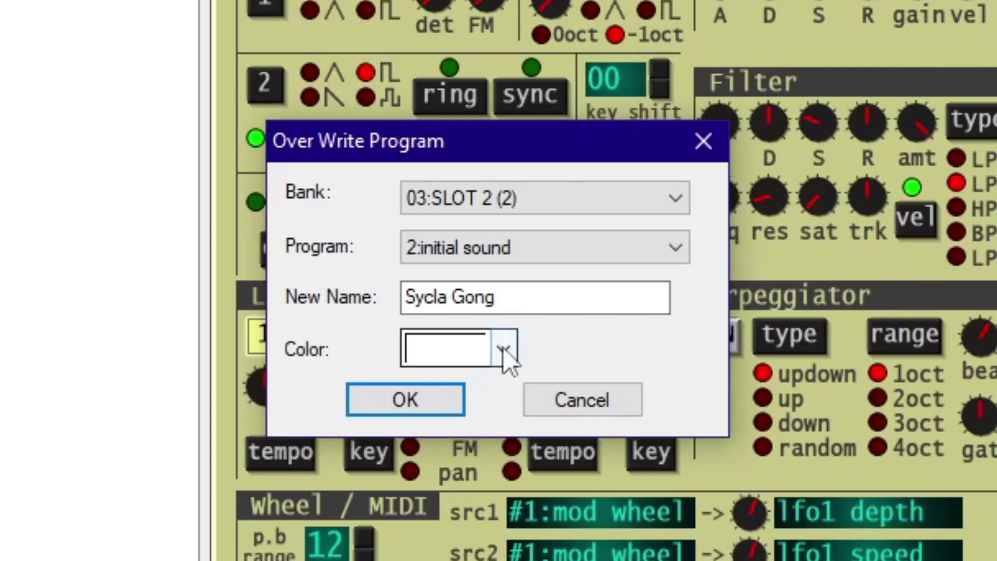
{"action": "left_click", "coordinate": [499, 301]}
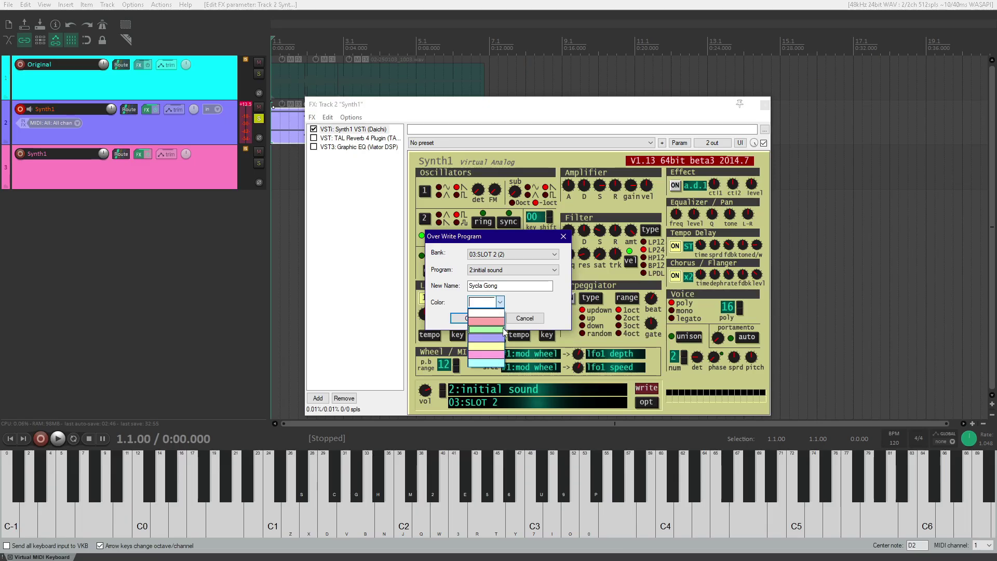
{"action": "left_click", "coordinate": [486, 313]}
{"action": "left_click", "coordinate": [474, 321]}
Step: Browse Synth1 options for a bank 04 folder without changing it, then adjust the oscillator FM amount
{"action": "left_click", "coordinate": [646, 401]}
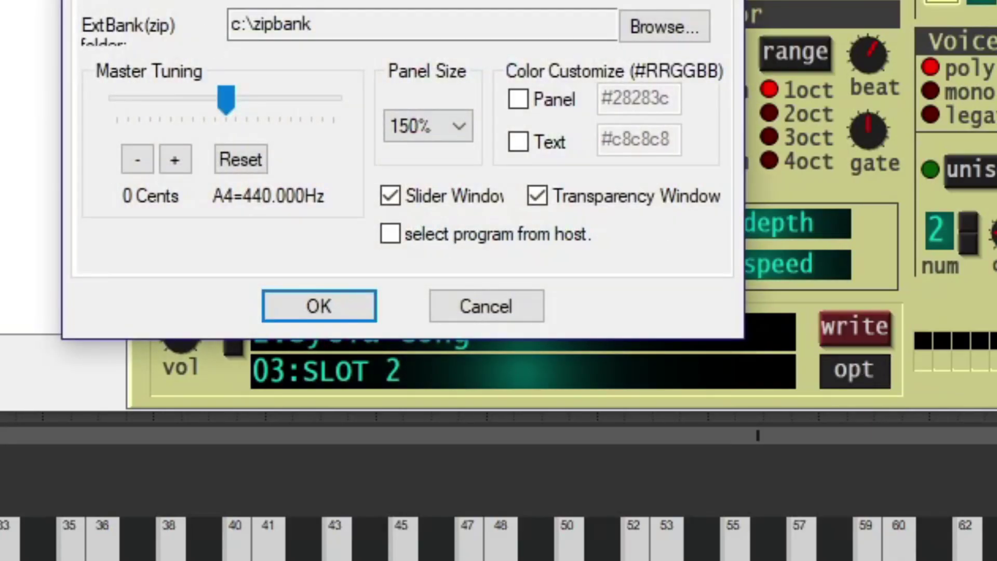
{"action": "scroll", "coordinate": [441, 246], "scroll_direction": "down", "scroll_amount": 1}
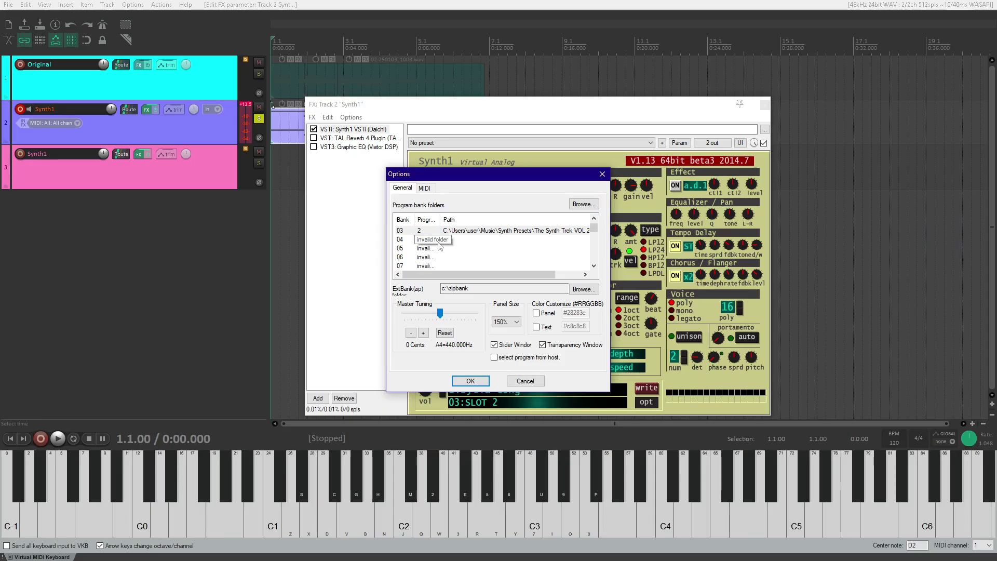
{"action": "double_click", "coordinate": [427, 240]}
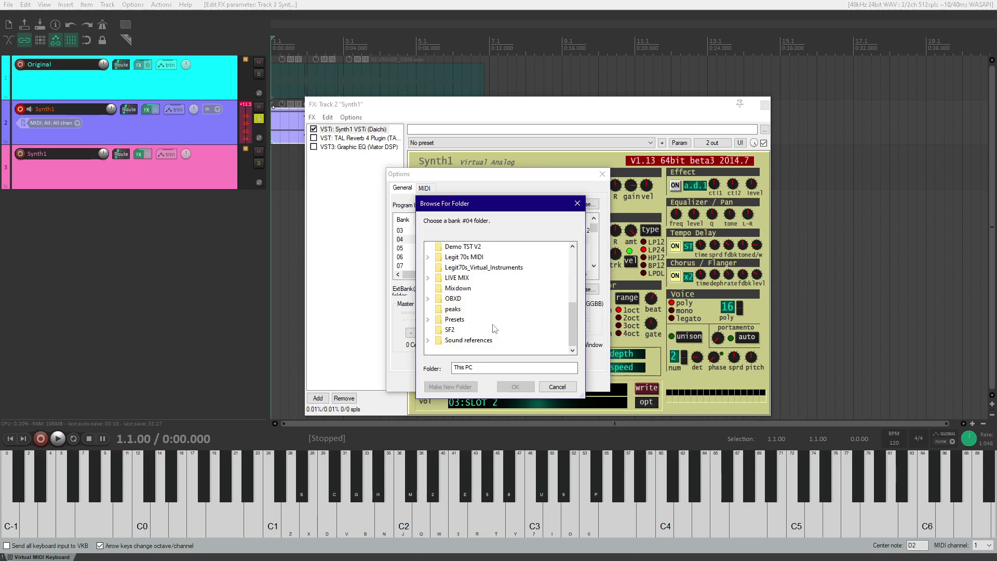
{"action": "scroll", "coordinate": [495, 328], "scroll_direction": "up", "scroll_amount": 1}
{"action": "scroll", "coordinate": [495, 328], "scroll_direction": "down", "scroll_amount": 1}
{"action": "left_click", "coordinate": [577, 203]}
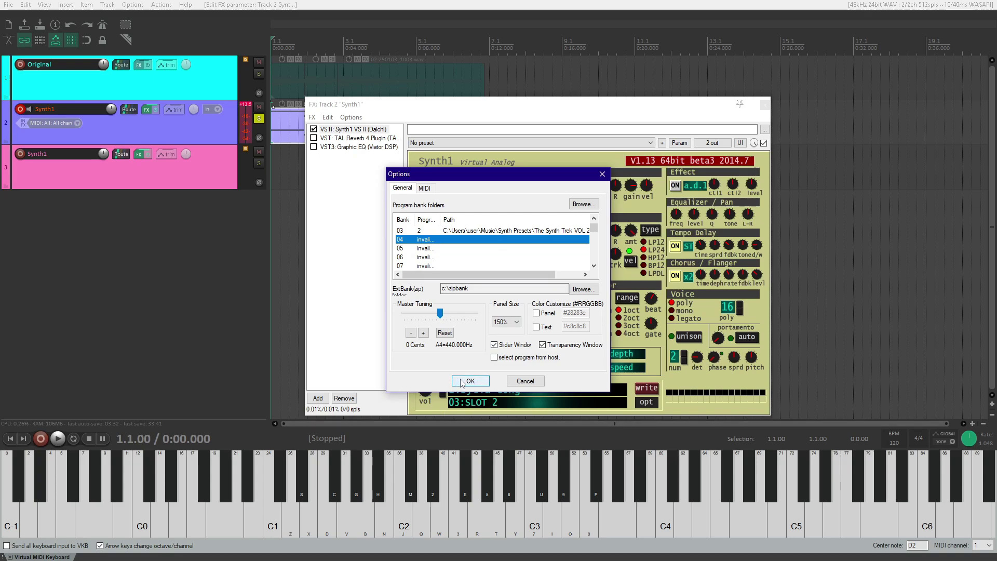
{"action": "left_click", "coordinate": [464, 382]}
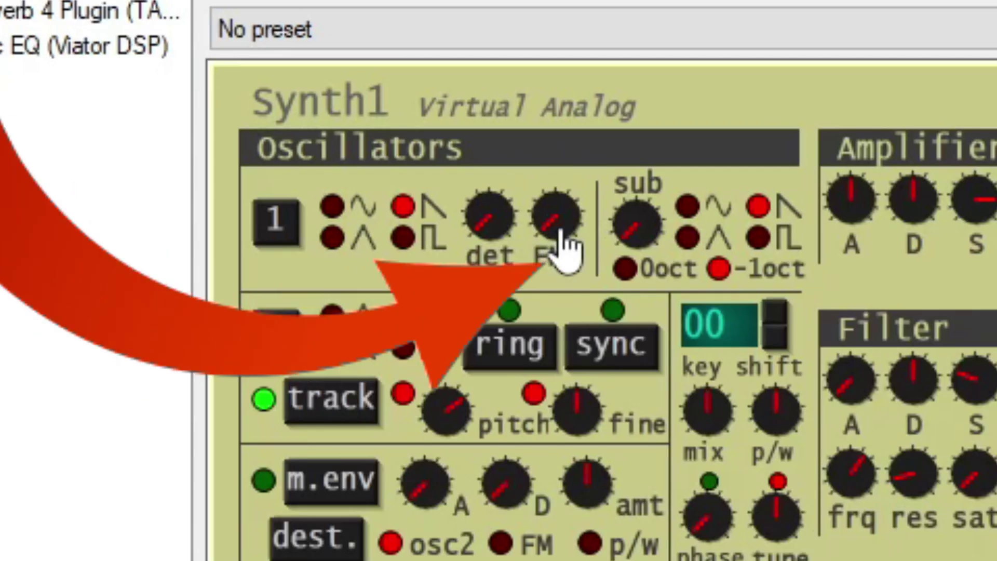
{"action": "mouse_move", "coordinate": [566, 249]}
{"action": "left_mouse_down"}
{"action": "mouse_move", "coordinate": [619, 401]}
{"action": "mouse_move", "coordinate": [727, 272]}
{"action": "mouse_move", "coordinate": [906, 173]}
{"action": "left_mouse_up"}
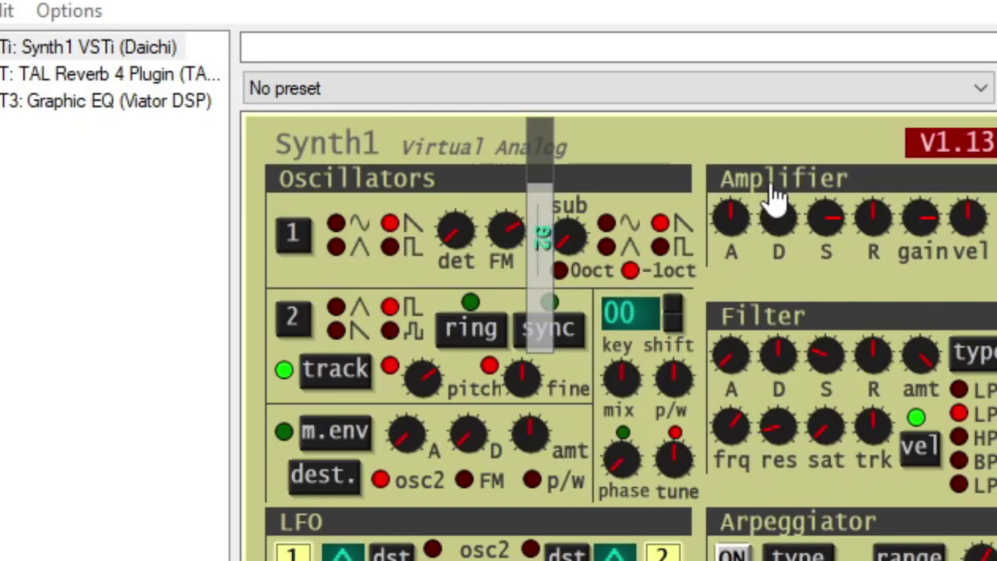
{"action": "left_click_drag", "start_coordinate": [774, 197], "coordinate": [554, 260]}
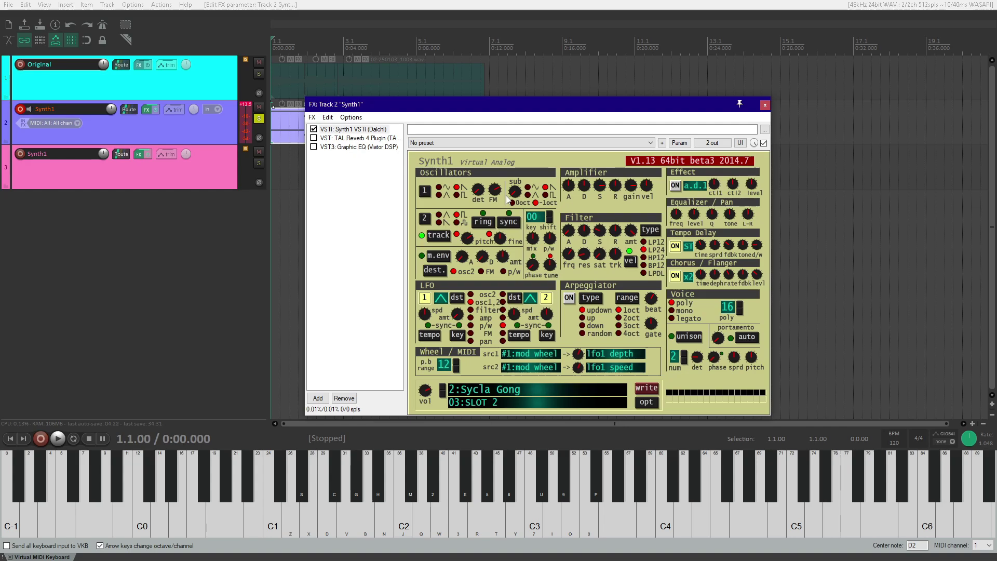
Step: Raise the modulation envelope amount and audition the gong with test notes on the T key
{"action": "left_click", "coordinate": [646, 388]}
{"action": "left_click", "coordinate": [524, 318]}
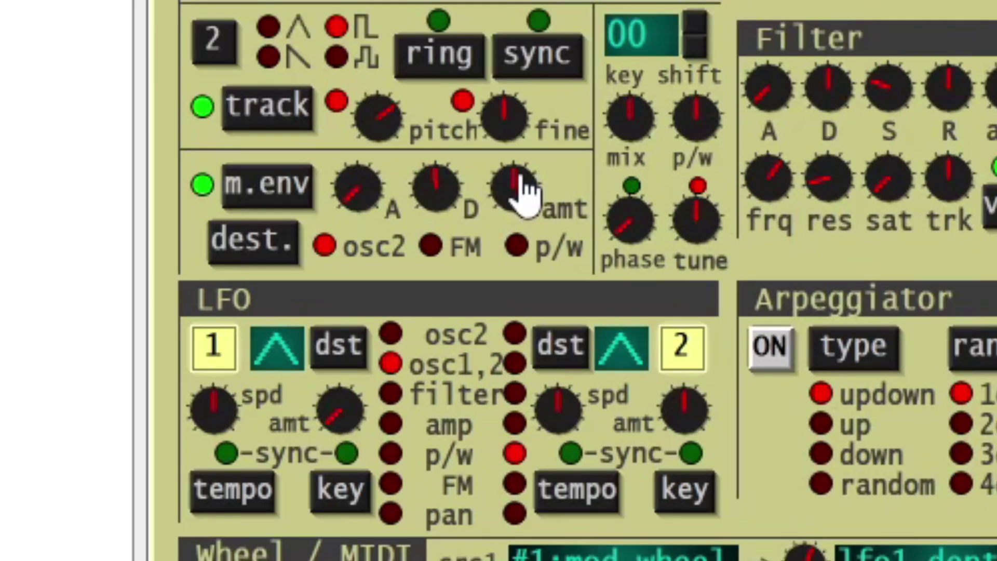
{"action": "left_click_drag", "start_coordinate": [527, 189], "coordinate": [596, 196]}
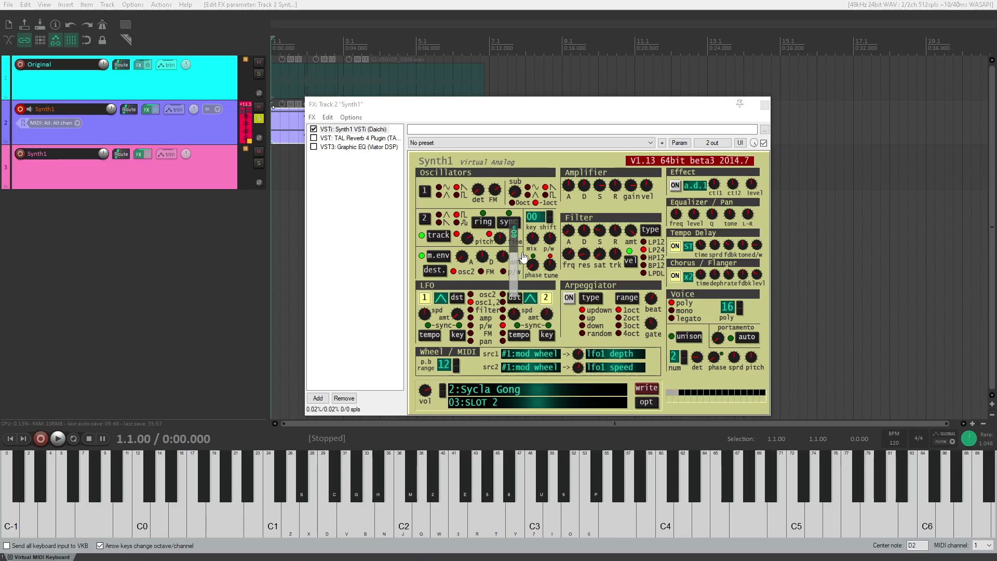
{"action": "key", "text": "t"}
{"action": "key", "text": "t"}
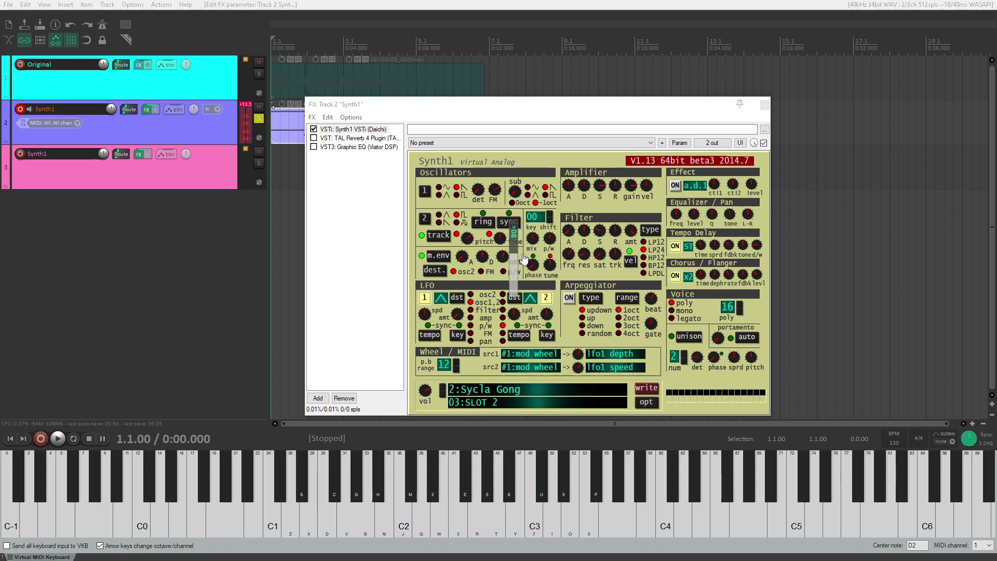
{"action": "key", "text": "t"}
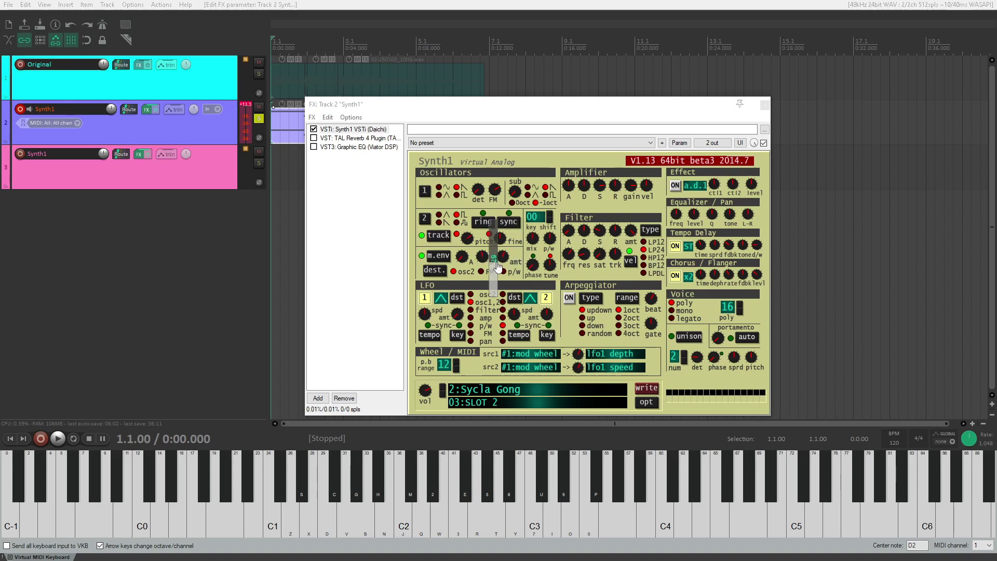
{"action": "key", "text": "t"}
{"action": "key", "text": "t"}
{"action": "key", "text": "t"}
{"action": "key", "text": "t"}
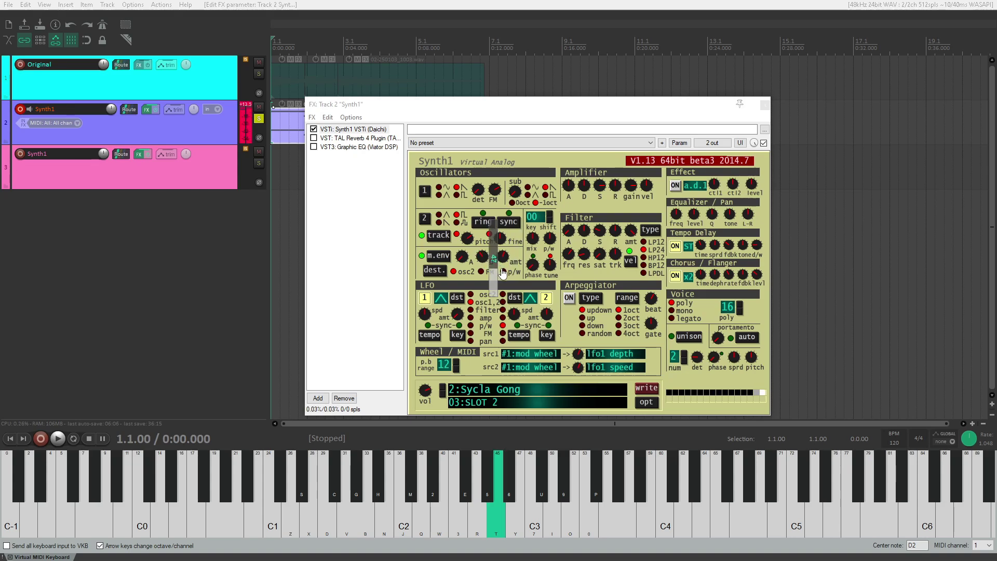
{"action": "left_click", "coordinate": [468, 279]}
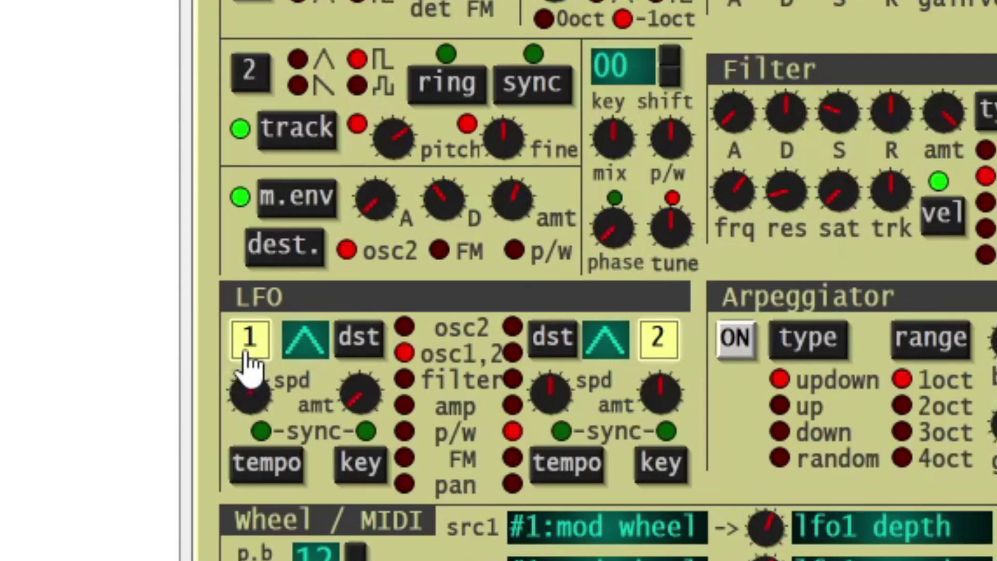
Step: Switch off LFO 1 and LFO 2 and set the amplifier decay to 0
{"action": "left_click", "coordinate": [248, 353]}
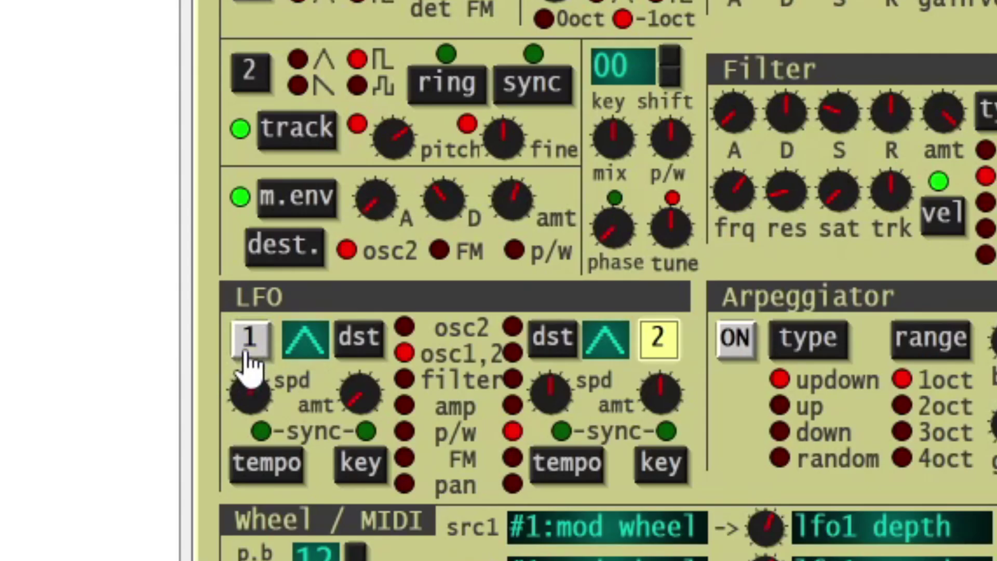
{"action": "left_click", "coordinate": [662, 353]}
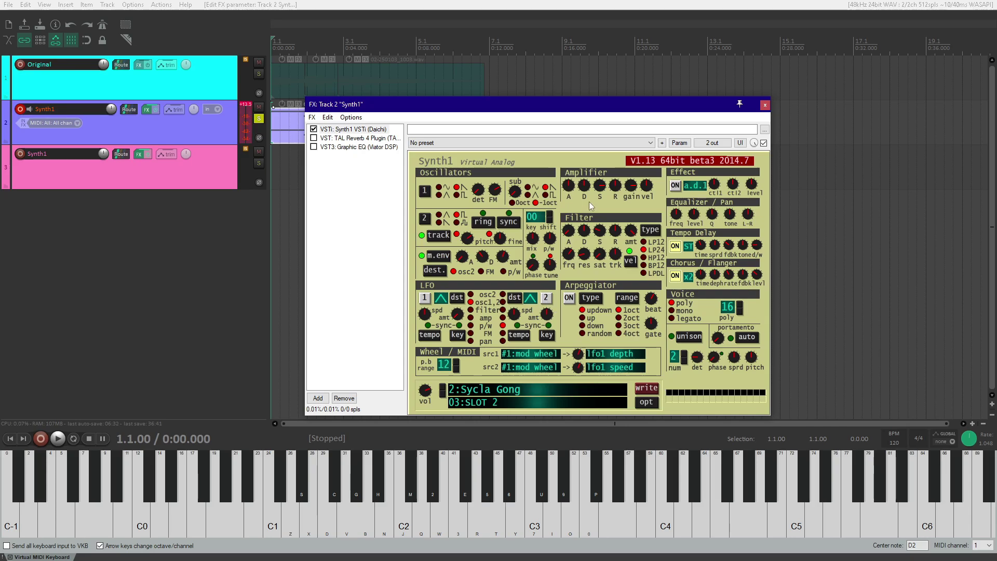
{"action": "left_click", "coordinate": [582, 187]}
{"action": "left_click_drag", "start_coordinate": [581, 202], "coordinate": [577, 252]}
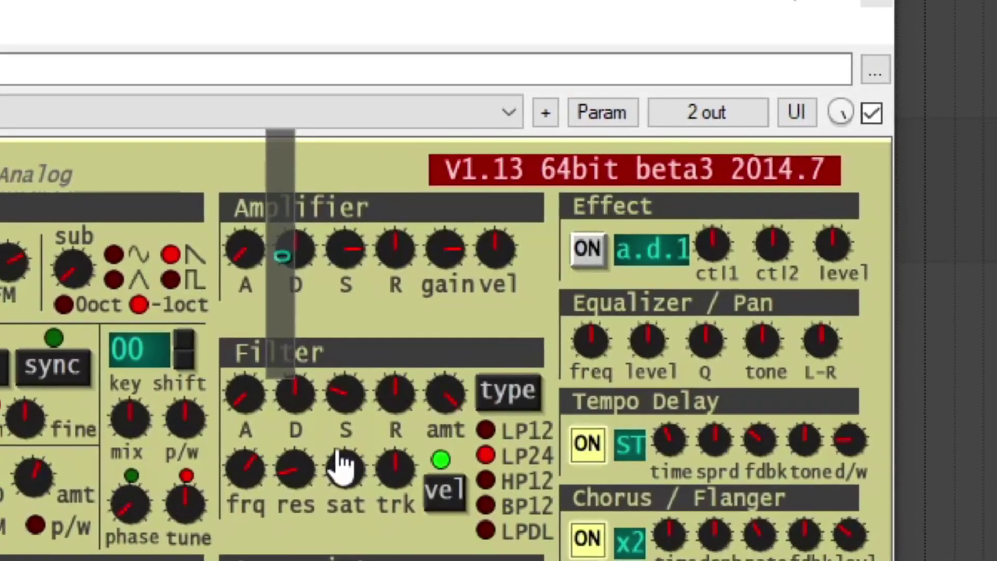
Step: Reshape the amplifier sustain, release, gain and velocity settings
{"action": "left_click", "coordinate": [344, 250]}
{"action": "left_click_drag", "start_coordinate": [384, 221], "coordinate": [427, 171]}
{"action": "left_click_drag", "start_coordinate": [400, 236], "coordinate": [396, 507]}
{"action": "left_click_drag", "start_coordinate": [363, 231], "coordinate": [461, 299]}
{"action": "left_click", "coordinate": [447, 248]}
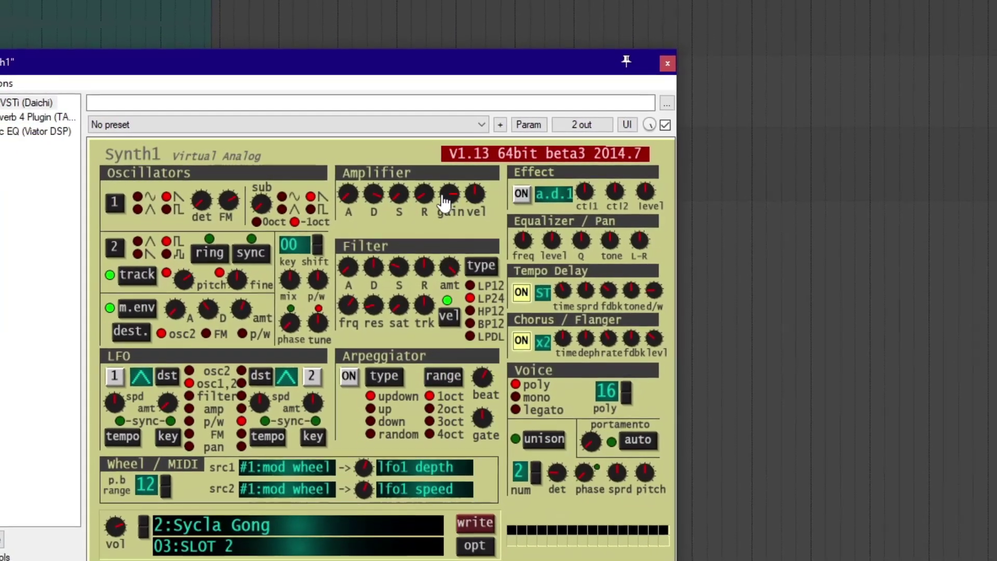
{"action": "left_click", "coordinate": [473, 190]}
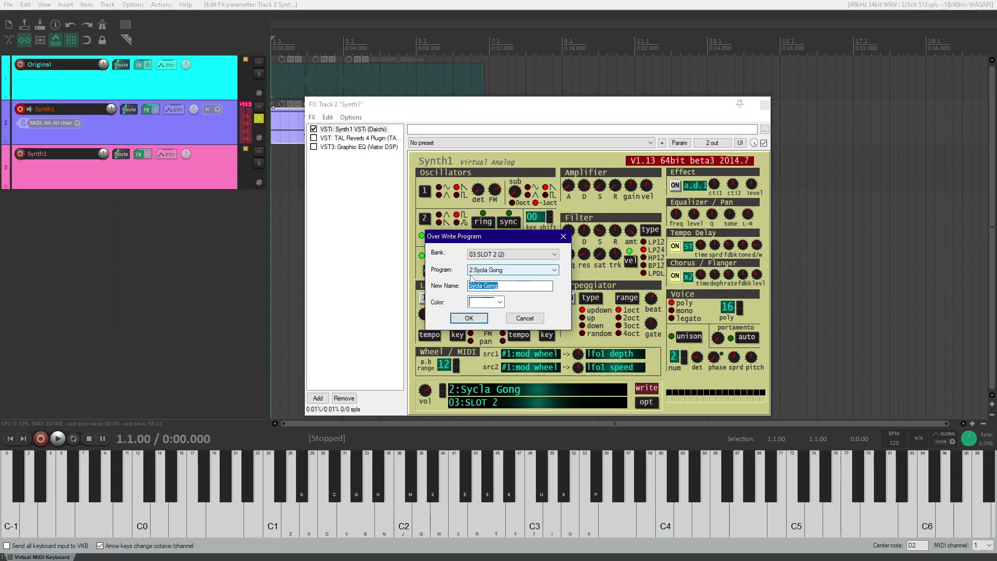
{"action": "left_click", "coordinate": [564, 234]}
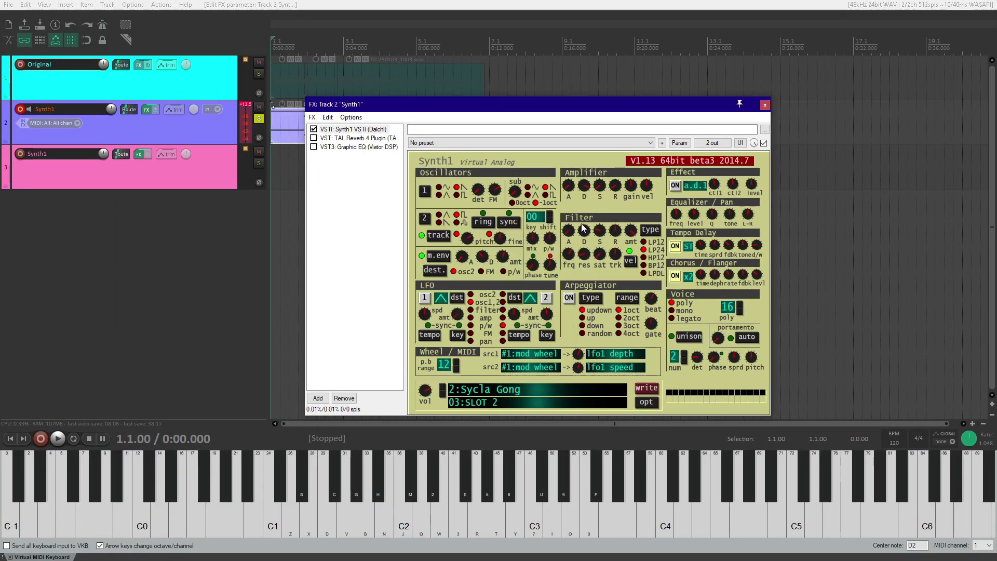
Step: Set the filter envelope decay to 105 and sustain to 18, and adjust the envelope amount
{"action": "left_click_drag", "start_coordinate": [582, 225], "coordinate": [611, 228]}
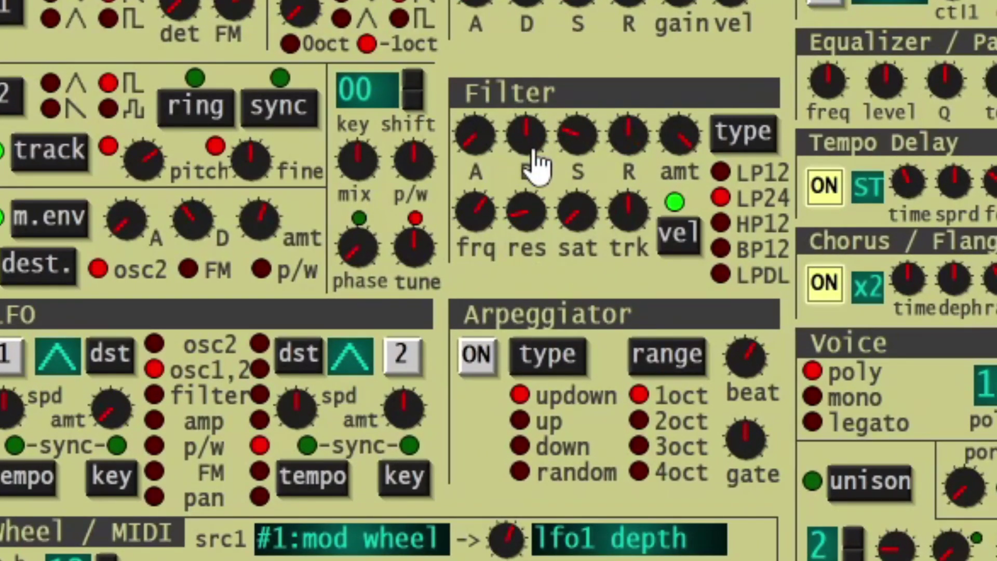
{"action": "left_click_drag", "start_coordinate": [540, 156], "coordinate": [690, 38]}
{"action": "left_click_drag", "start_coordinate": [585, 161], "coordinate": [661, 434]}
{"action": "left_click_drag", "start_coordinate": [568, 166], "coordinate": [643, 249]}
{"action": "left_click_drag", "start_coordinate": [678, 155], "coordinate": [678, 189]}
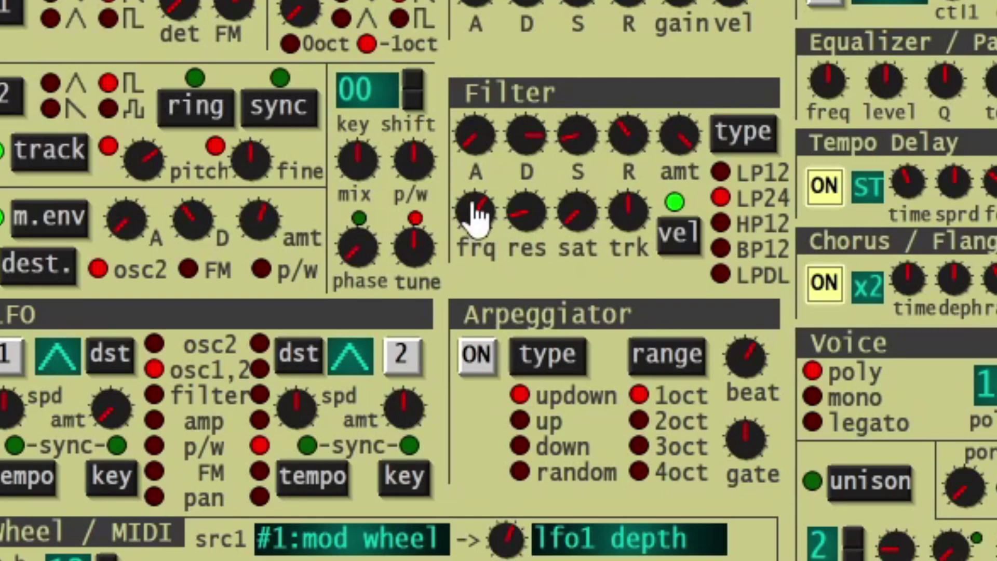
Step: Set filter resonance to 80, saturation to 43 and key tracking to 0
{"action": "left_click_drag", "start_coordinate": [527, 202], "coordinate": [535, 322]}
{"action": "left_click_drag", "start_coordinate": [607, 273], "coordinate": [613, 259]}
{"action": "left_click_drag", "start_coordinate": [602, 215], "coordinate": [656, 267]}
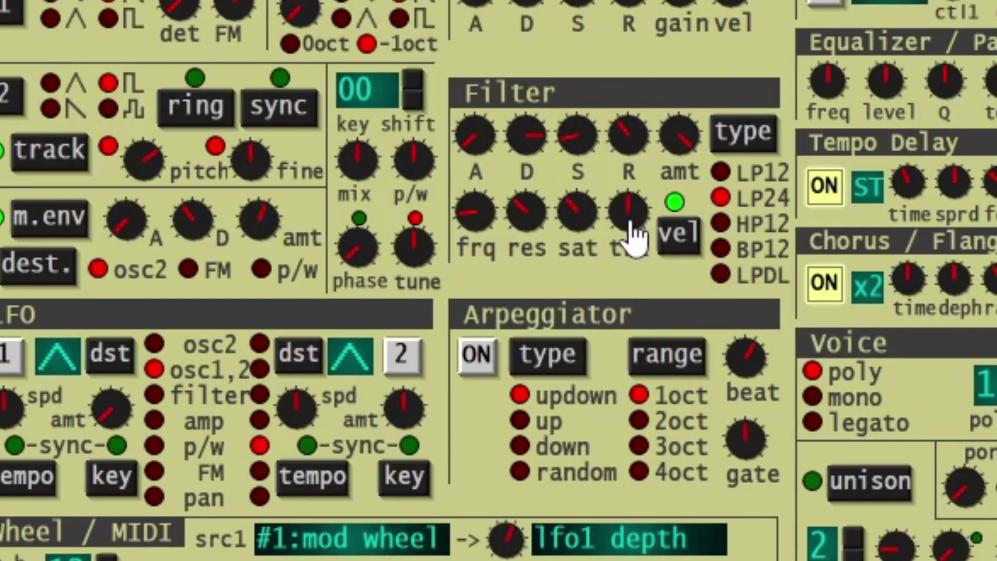
{"action": "left_click_drag", "start_coordinate": [633, 237], "coordinate": [634, 456]}
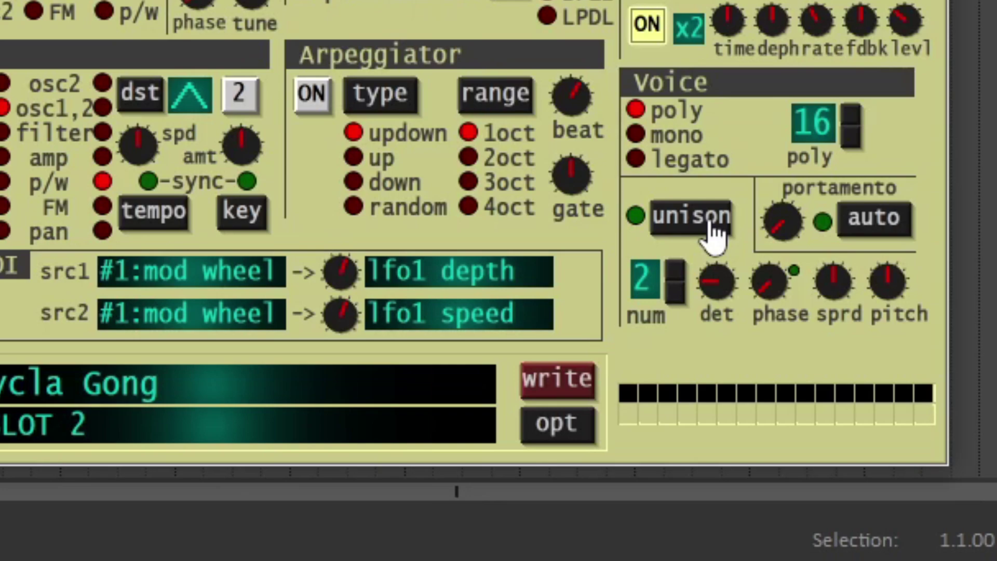
Step: Set Synth1 unison to 4 voices, raise the detune, and lower unison pitch to -12, auditioning notes
{"action": "key", "text": "t"}
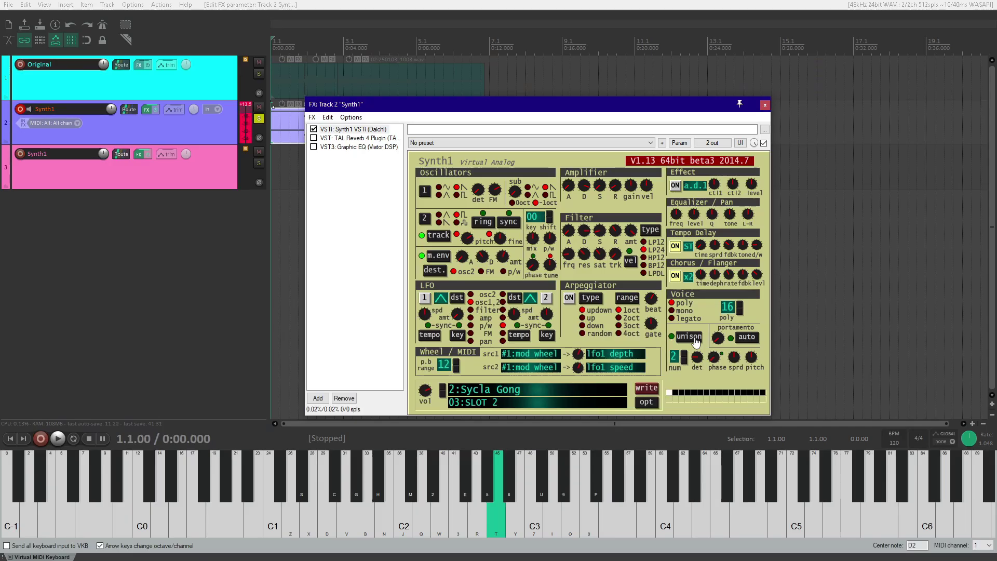
{"action": "key", "text": "t"}
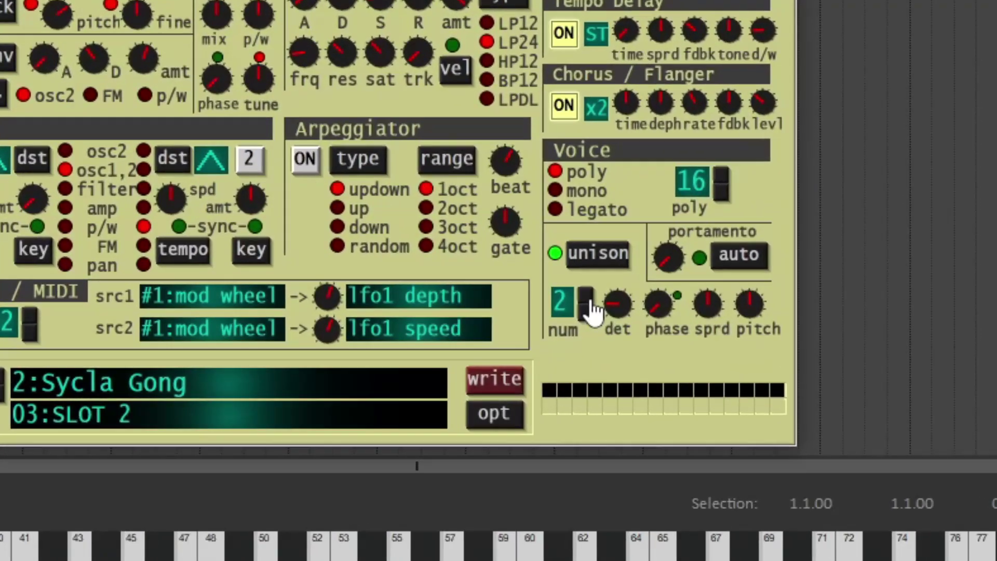
{"action": "left_click", "coordinate": [685, 356]}
{"action": "left_click", "coordinate": [685, 356]}
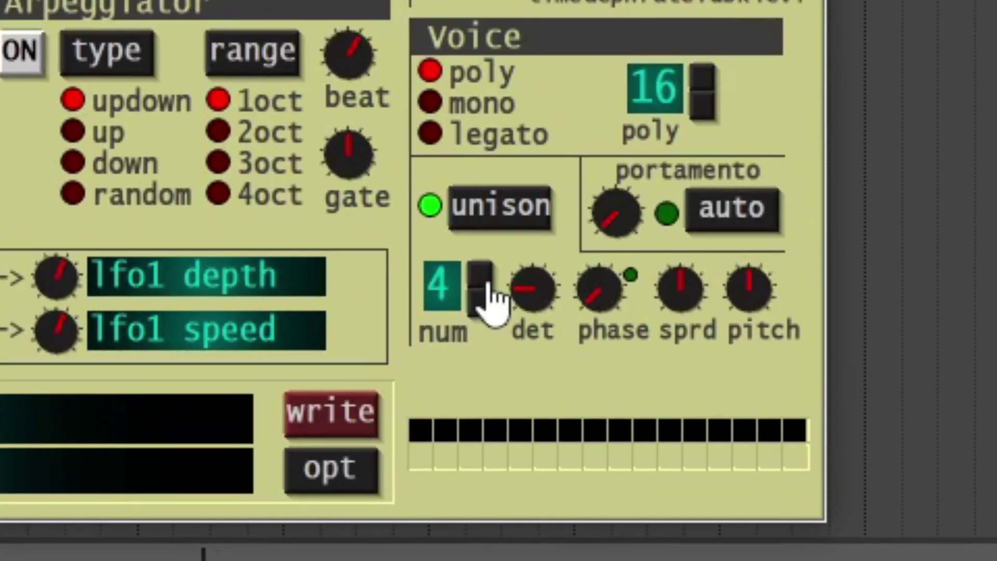
{"action": "key", "text": "t"}
{"action": "left_click_drag", "start_coordinate": [630, 421], "coordinate": [635, 341]}
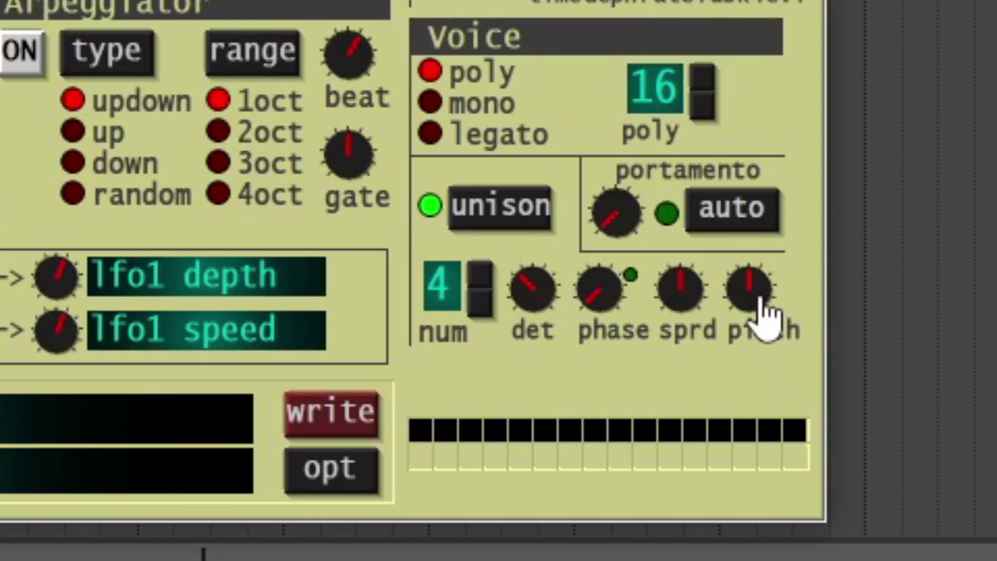
{"action": "left_click_drag", "start_coordinate": [763, 312], "coordinate": [830, 390]}
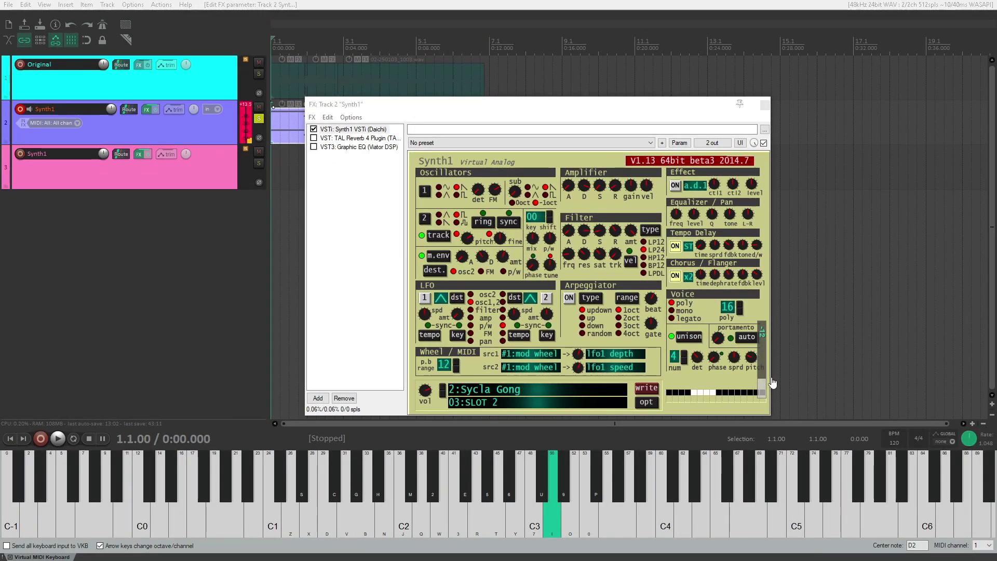
Step: Audition a note, then lower the Synth1 modulation envelope decay to 41
{"action": "key", "text": "t"}
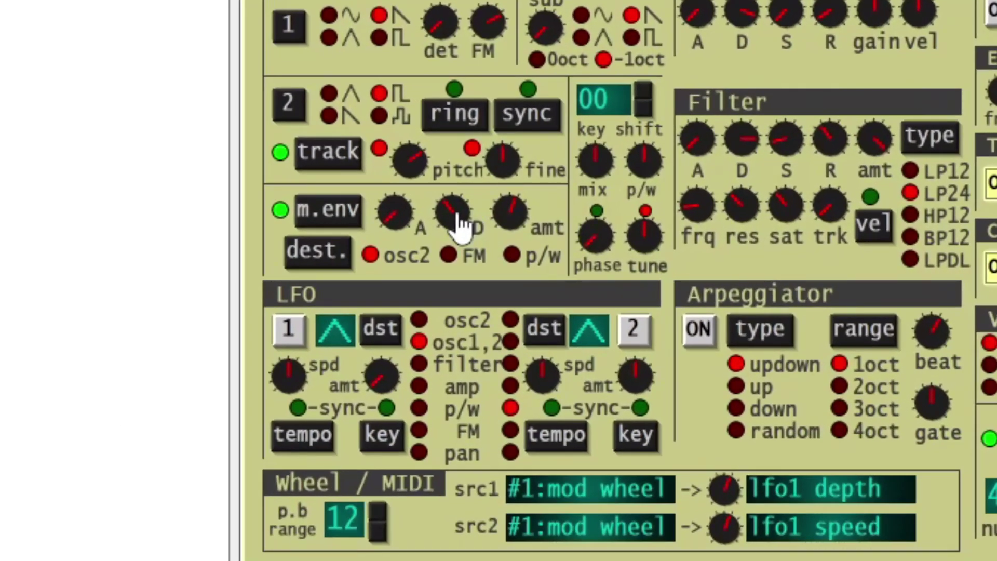
{"action": "left_click_drag", "start_coordinate": [457, 221], "coordinate": [504, 270]}
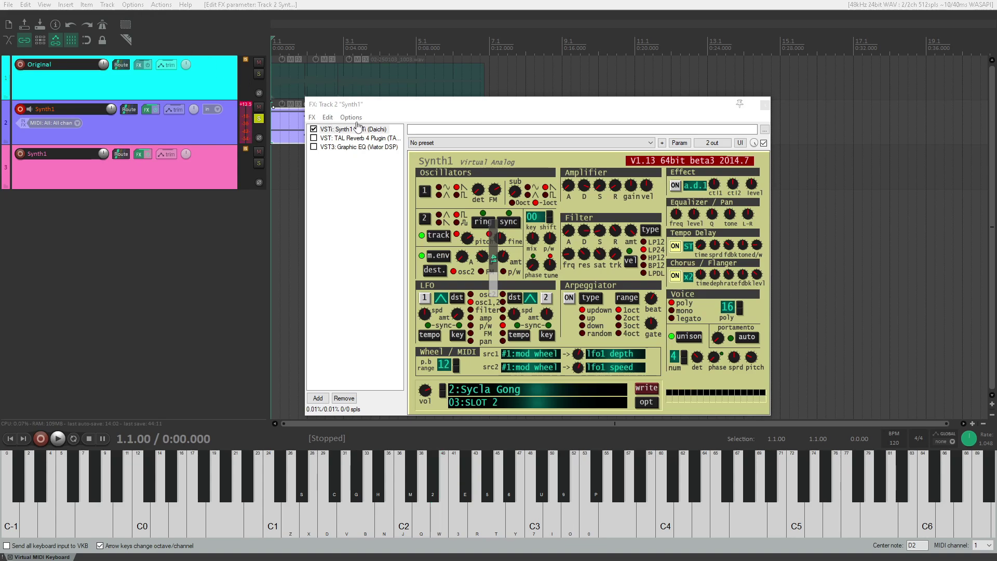
Step: Enable TAL Reverb 4 in the Synth1 track's FX chain
{"action": "left_click", "coordinate": [345, 138]}
{"action": "left_click", "coordinate": [313, 138]}
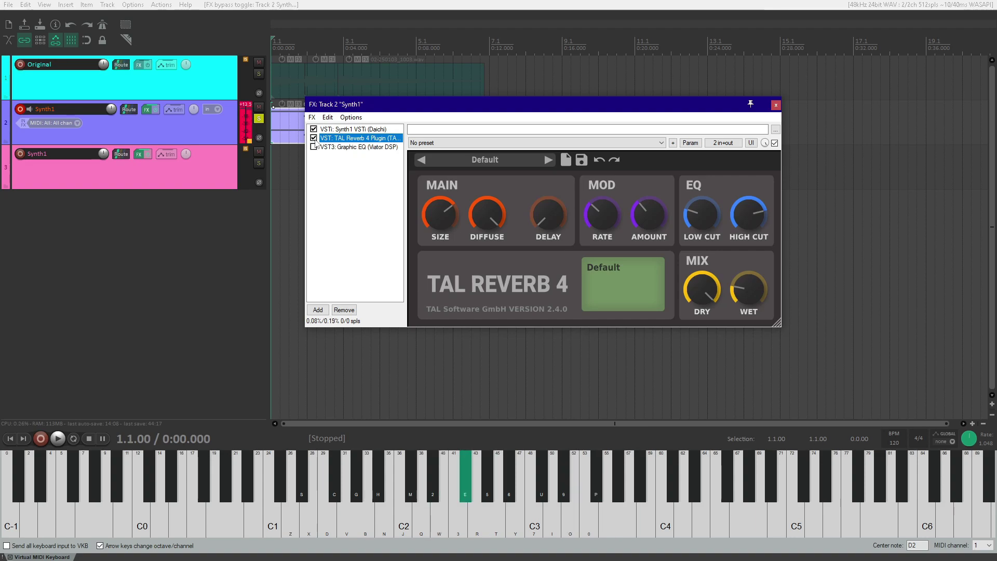
{"action": "left_click", "coordinate": [342, 130]}
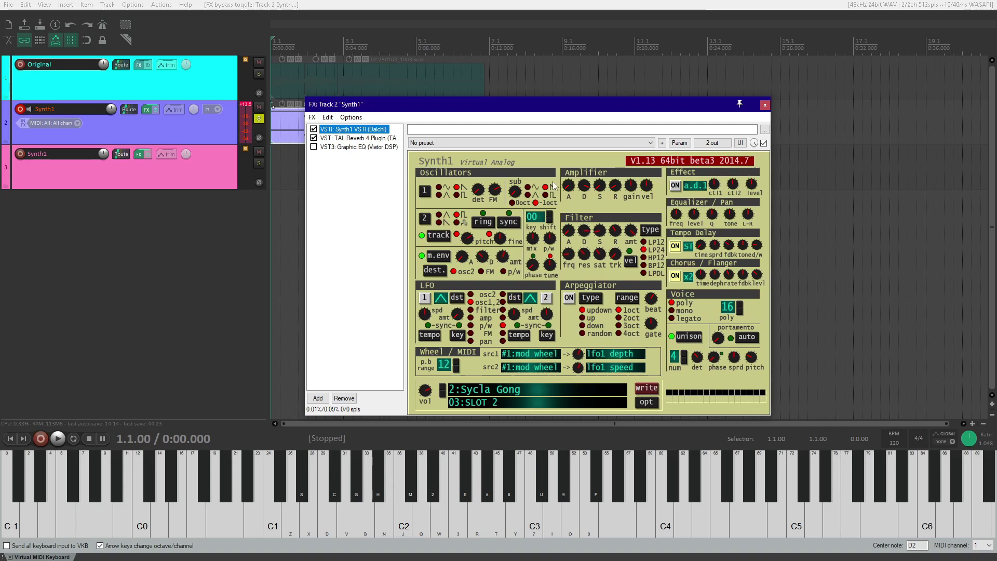
Step: Turn on the Viator graphic EQ, trimming the 15K band and boosting 125 Hz, then audition
{"action": "left_click", "coordinate": [311, 147]}
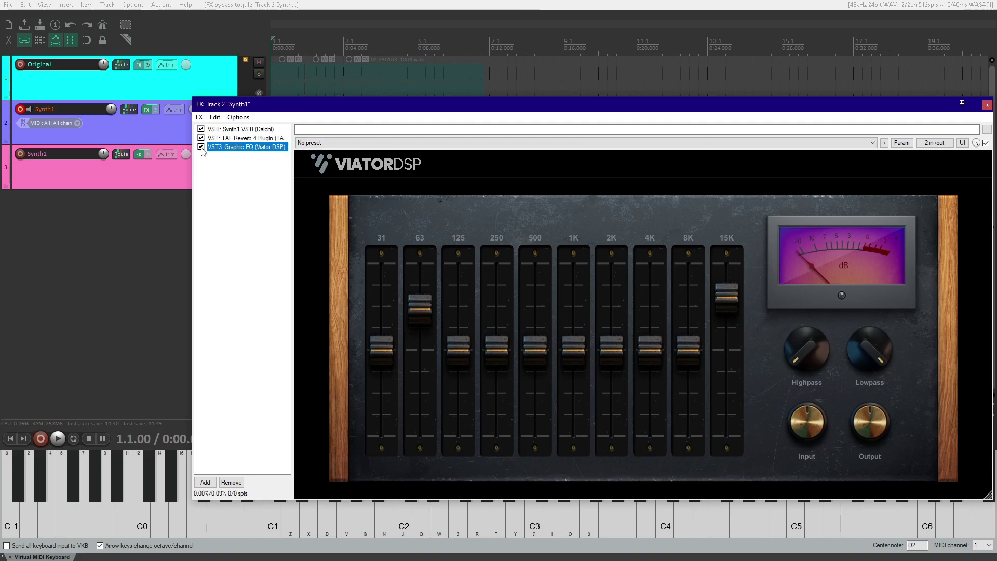
{"action": "left_click_drag", "start_coordinate": [727, 300], "coordinate": [727, 306]}
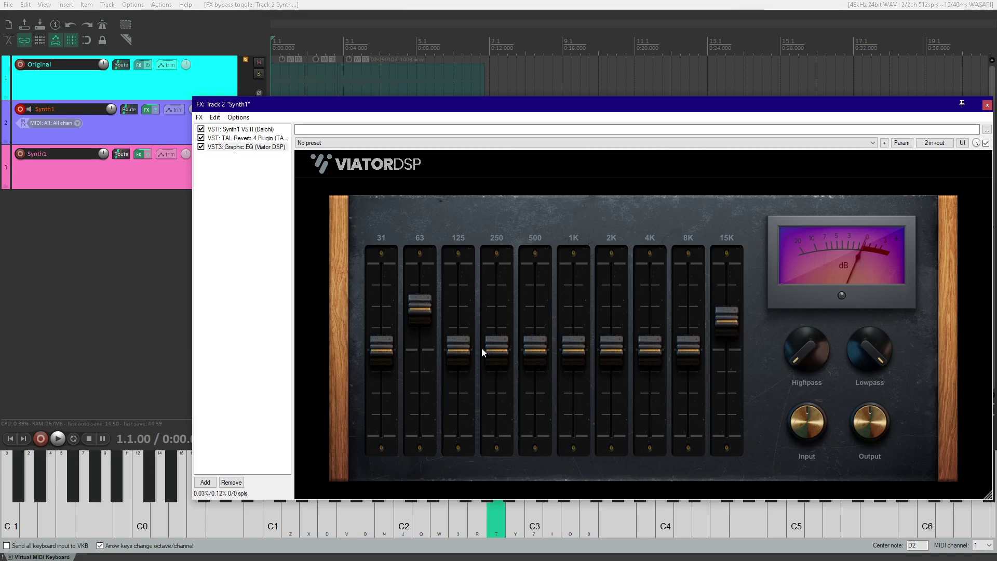
{"action": "left_click_drag", "start_coordinate": [481, 349], "coordinate": [479, 319]}
{"action": "key", "text": "t"}
{"action": "key", "text": "q"}
{"action": "key", "text": "w"}
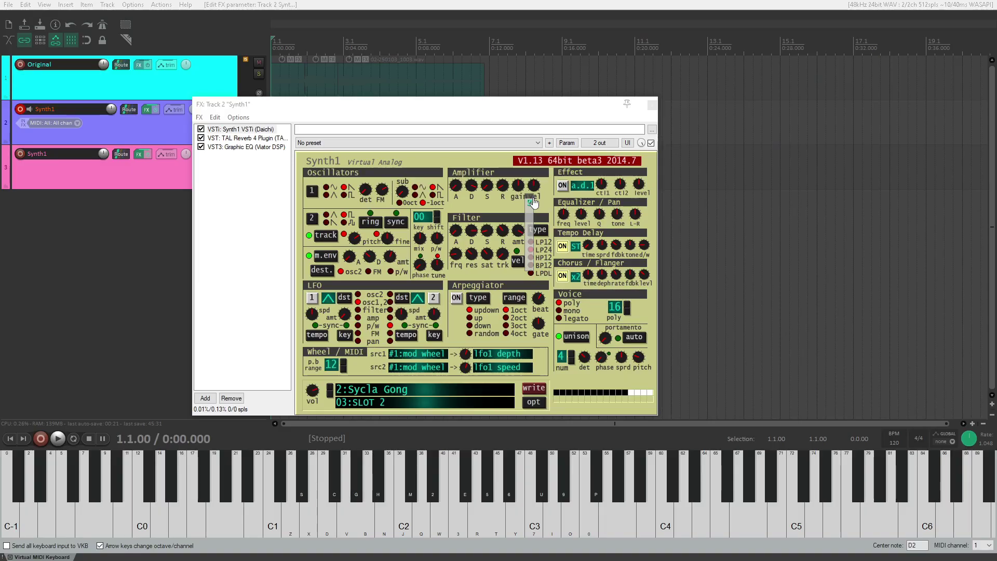
Step: Play rising, falling and octave-pair notes around C3 and C4 to audition the reshaped gong
{"action": "key", "text": "w"}
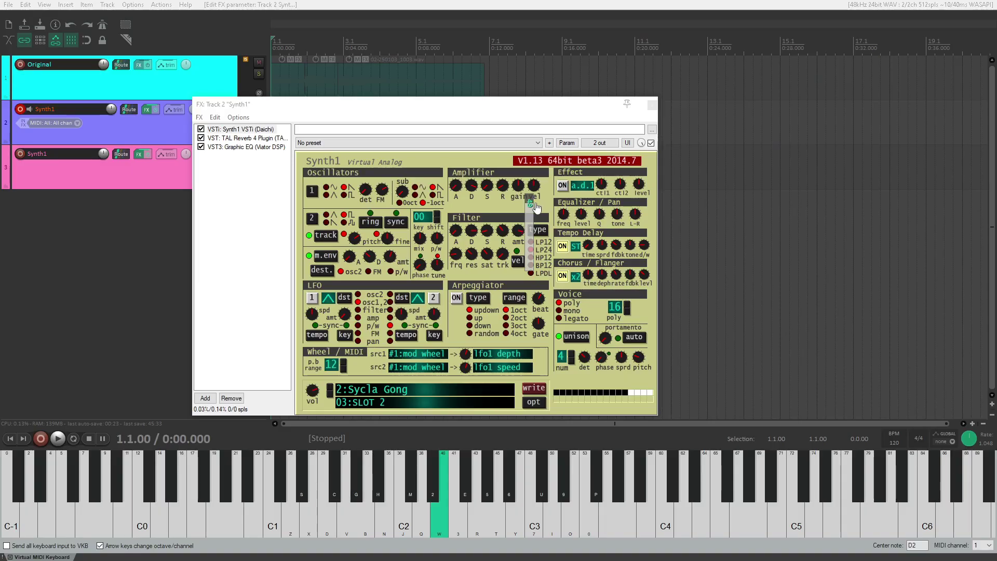
{"action": "key", "text": "r"}
{"action": "key", "text": "t"}
{"action": "key", "text": "r"}
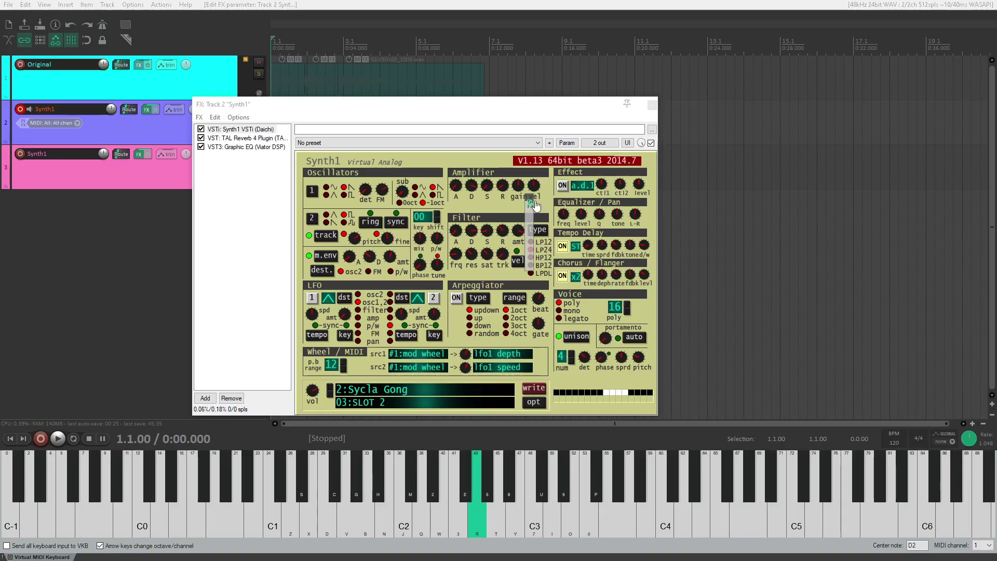
{"action": "key", "text": "w"}
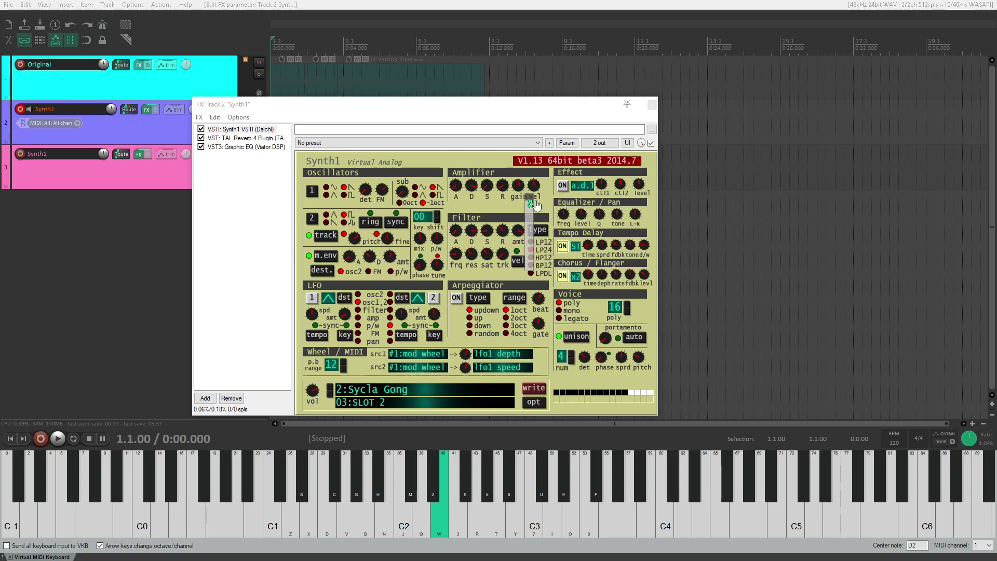
{"action": "key", "text": "r"}
{"action": "key", "text": "t"}
{"action": "key", "text": "7"}
{"action": "key", "text": "o"}
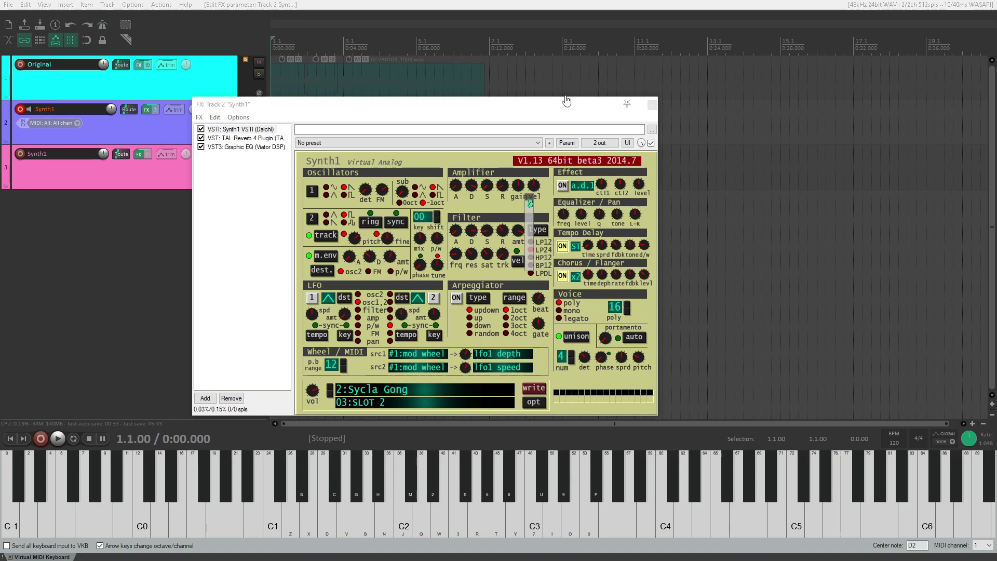
{"action": "left_click_drag", "start_coordinate": [566, 100], "coordinate": [865, 95]}
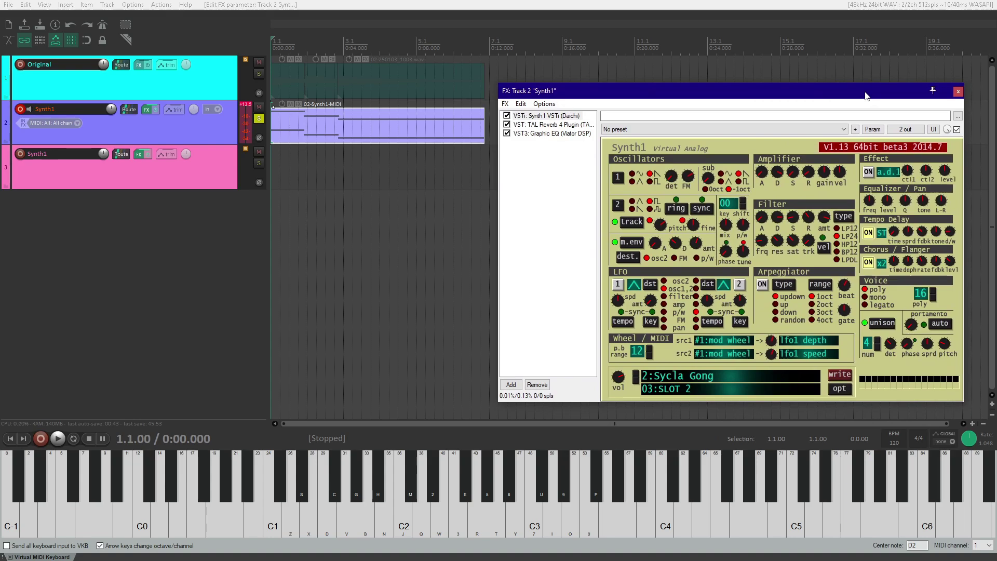
Step: Solo the Original track and play back the original gong recording
{"action": "left_click", "coordinate": [259, 74]}
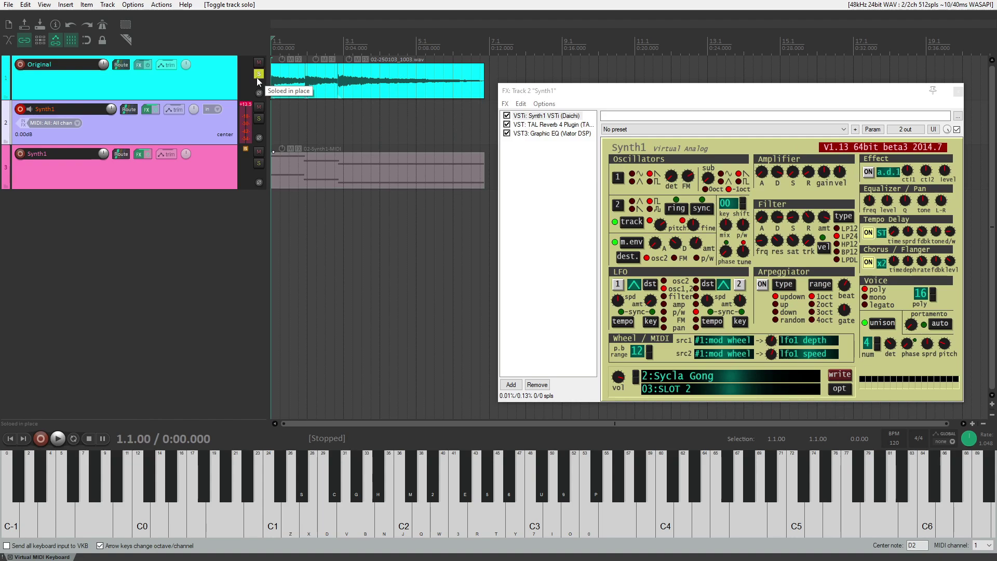
{"action": "key", "text": "space"}
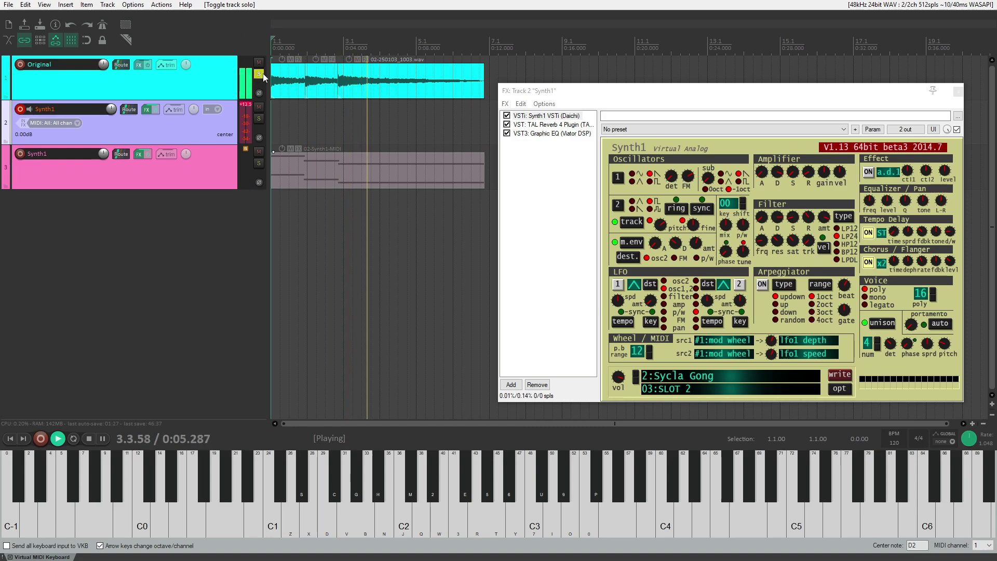
{"action": "key", "text": "space"}
Step: Solo the pink Synth1 track and play it back for comparison
{"action": "left_click", "coordinate": [633, 367]}
{"action": "left_click_drag", "start_coordinate": [633, 367], "coordinate": [633, 367]}
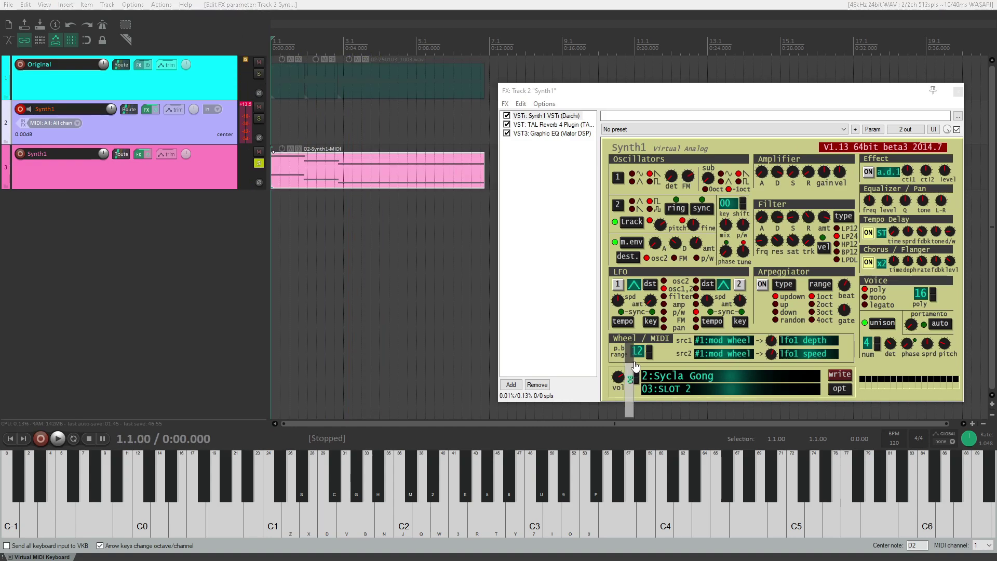
{"action": "key", "text": "space"}
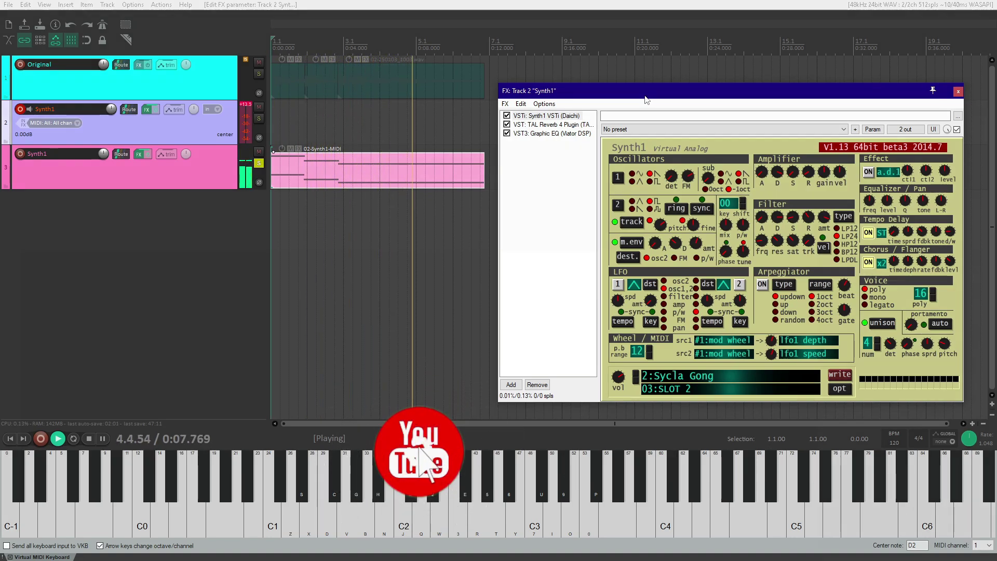
Step: Stop playback of the soloed Synth1 gong version
{"action": "key", "text": "space"}
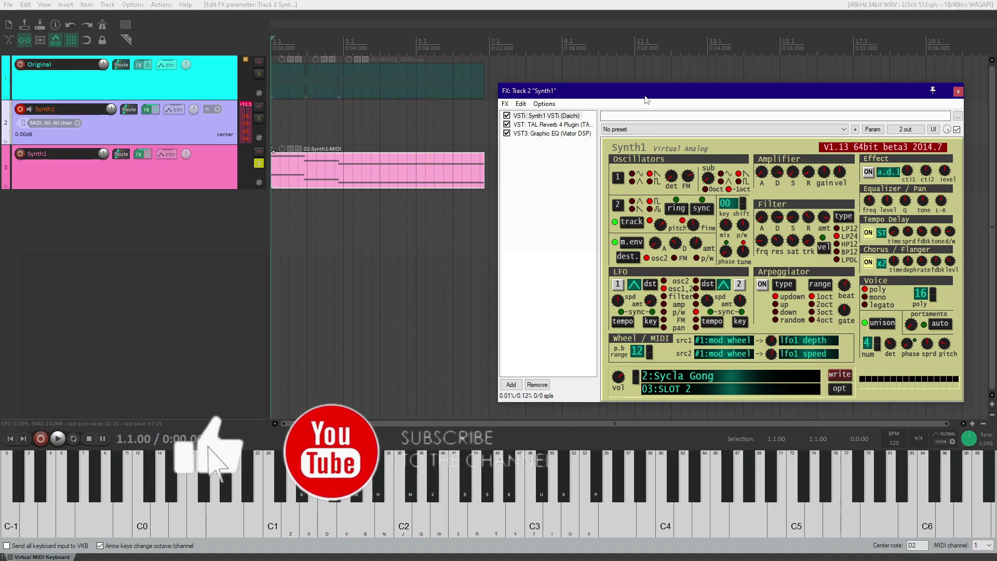